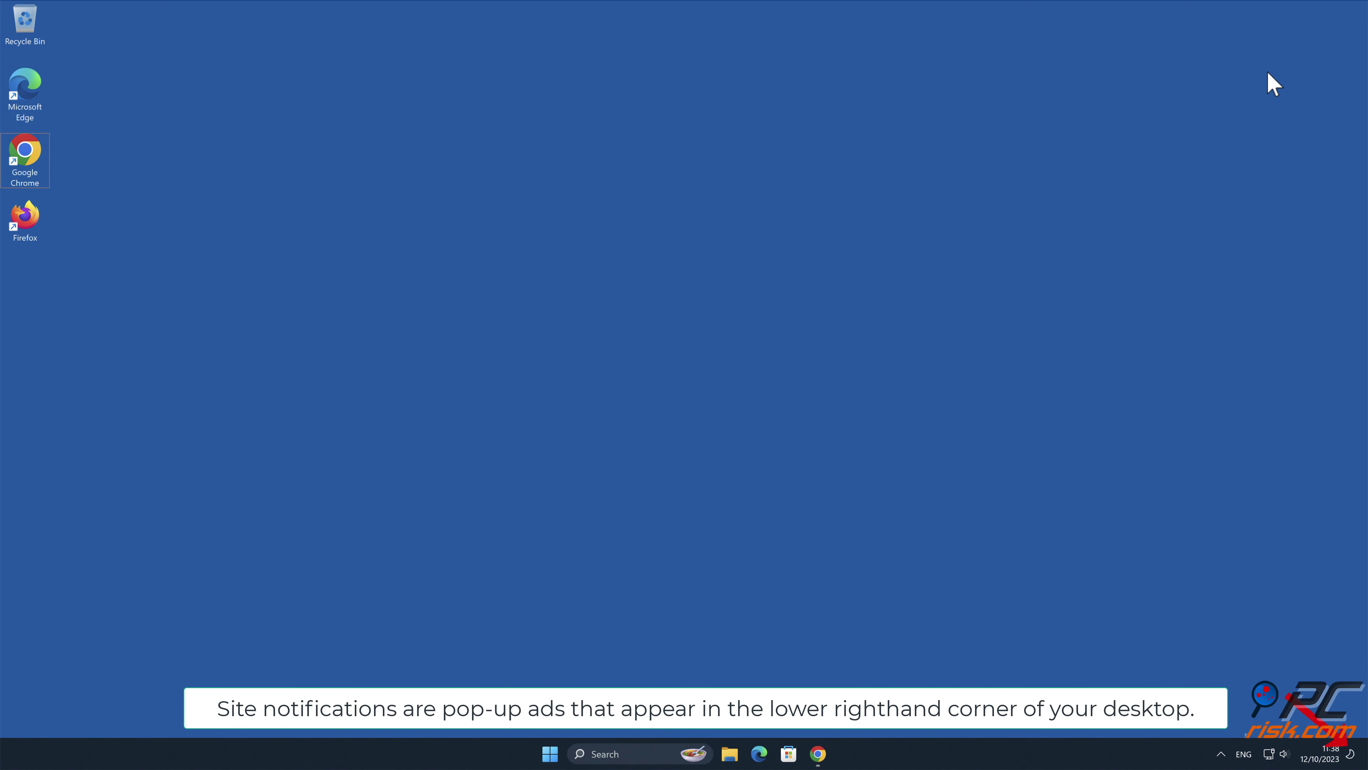
Restore the Chrome window showing news-pugabo.com's fake 'Press Allow to watch the video' prompt.
left_click(818, 754)
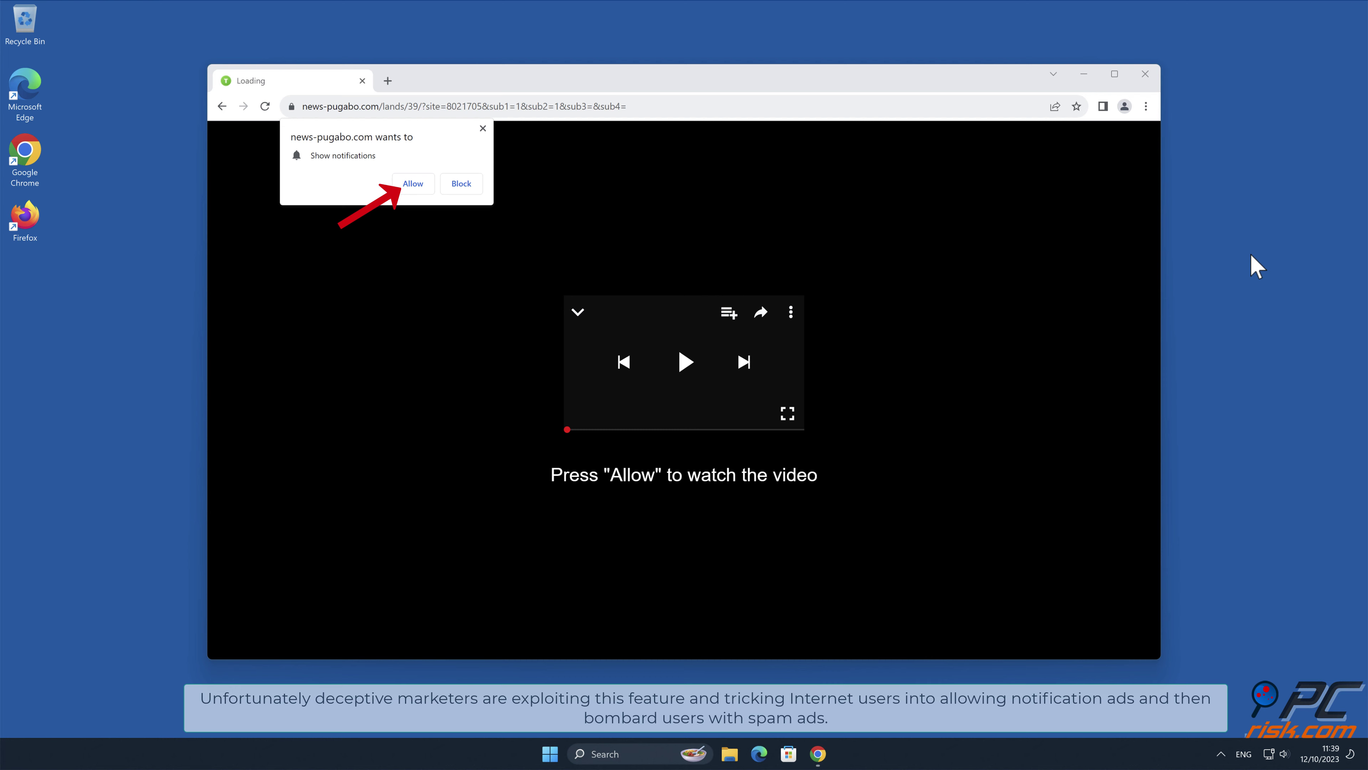
Allow news-pugabo.com to show notifications, then close Chrome.
left_click(413, 183)
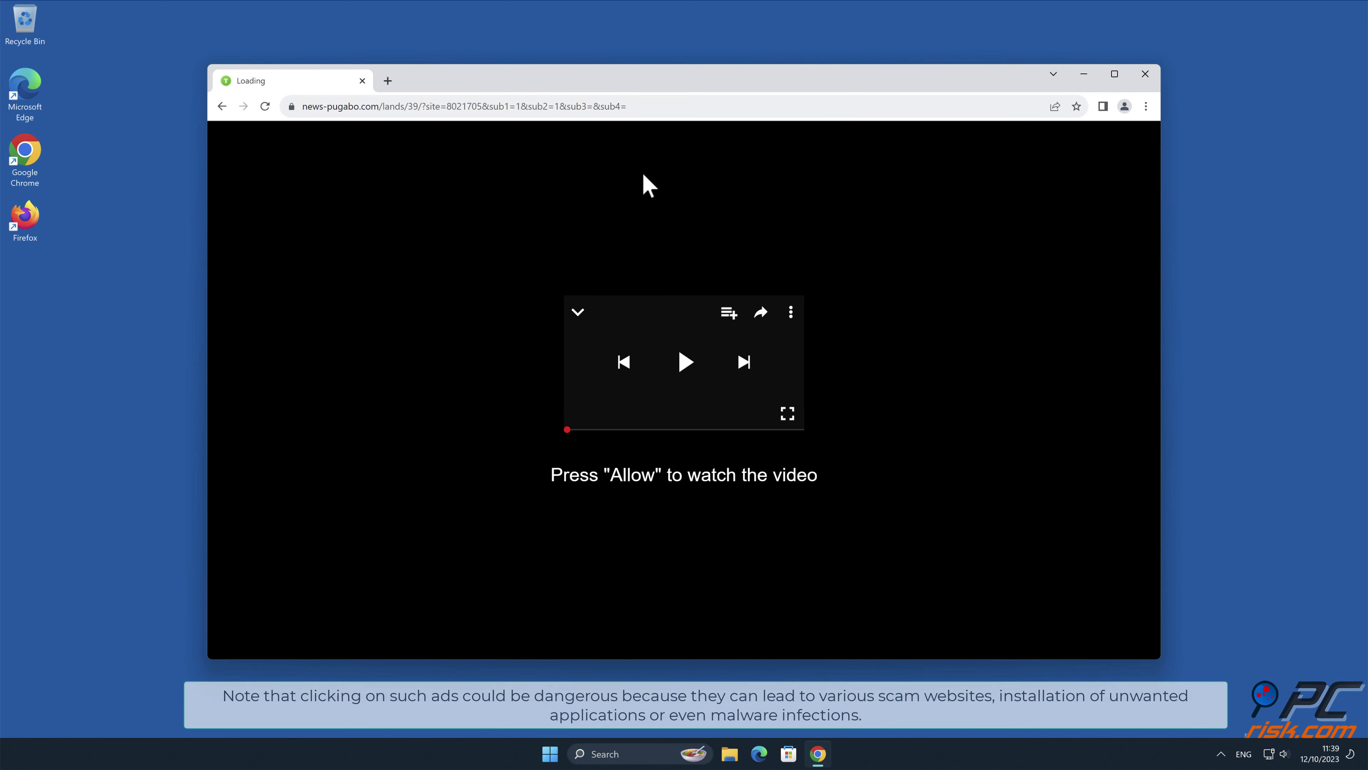
left_click(1146, 74)
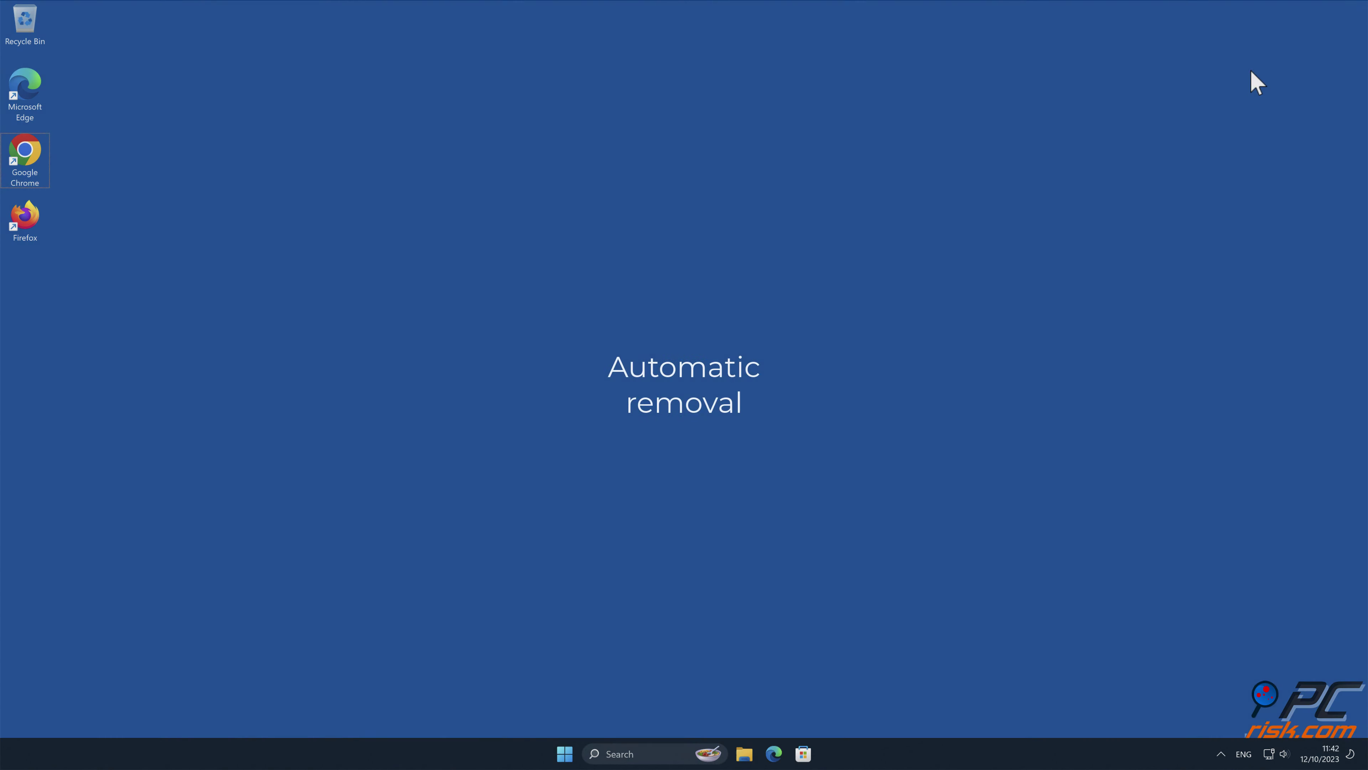
double_click(35, 170)
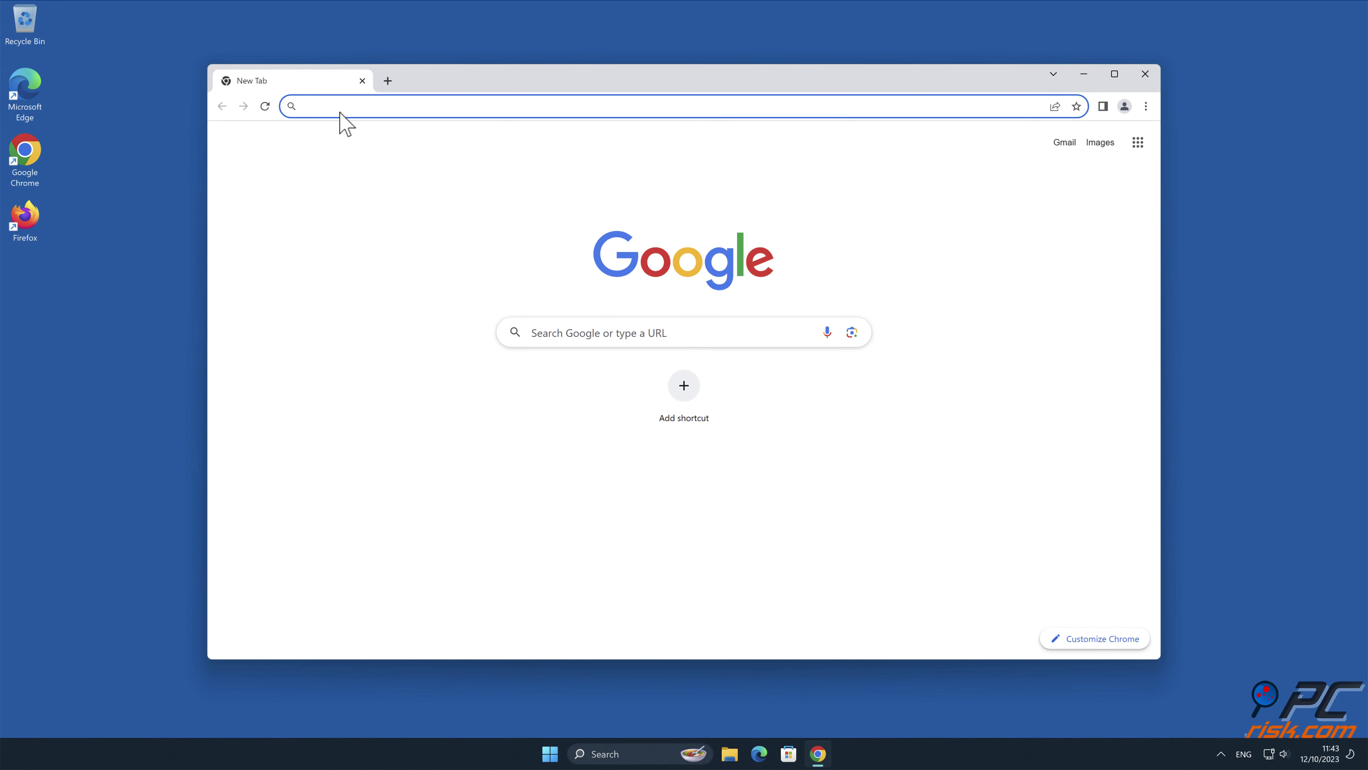
type("www.com")
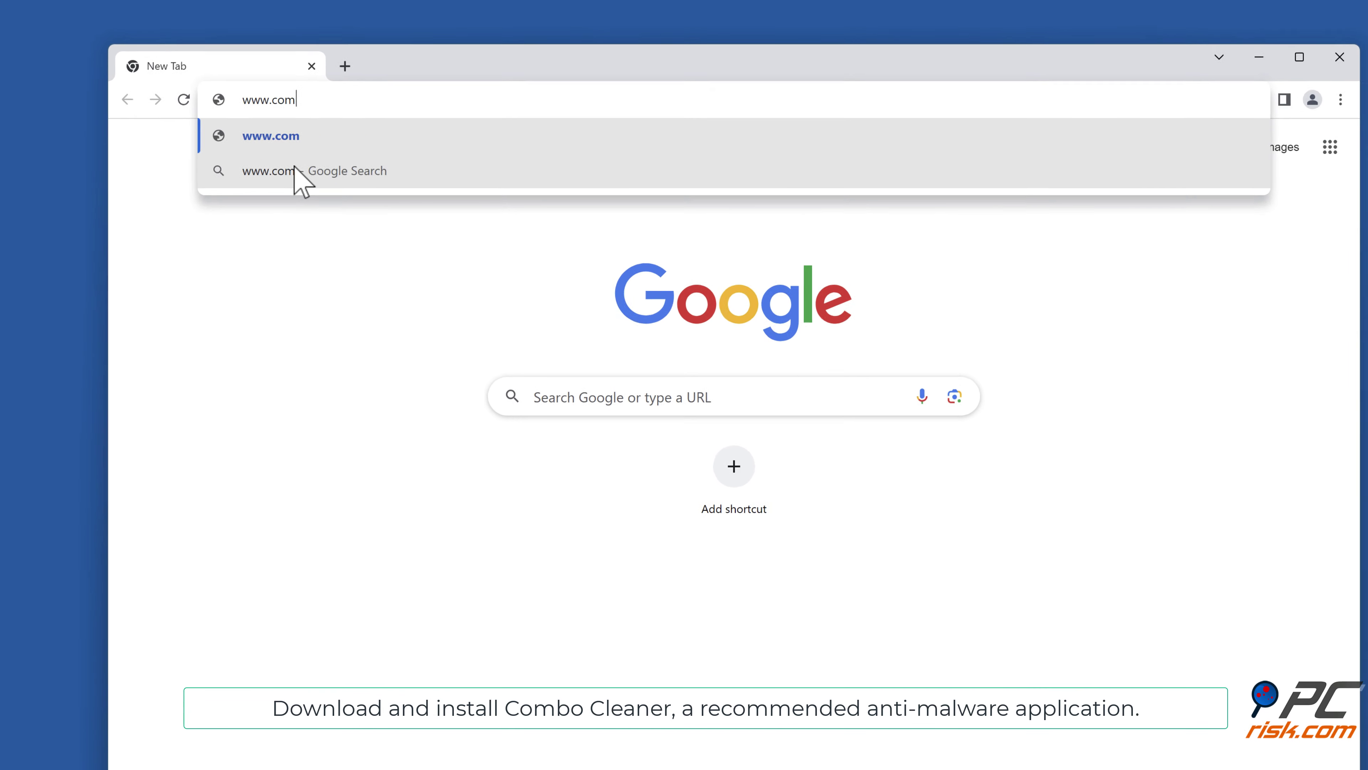
type("bocleaner.com")
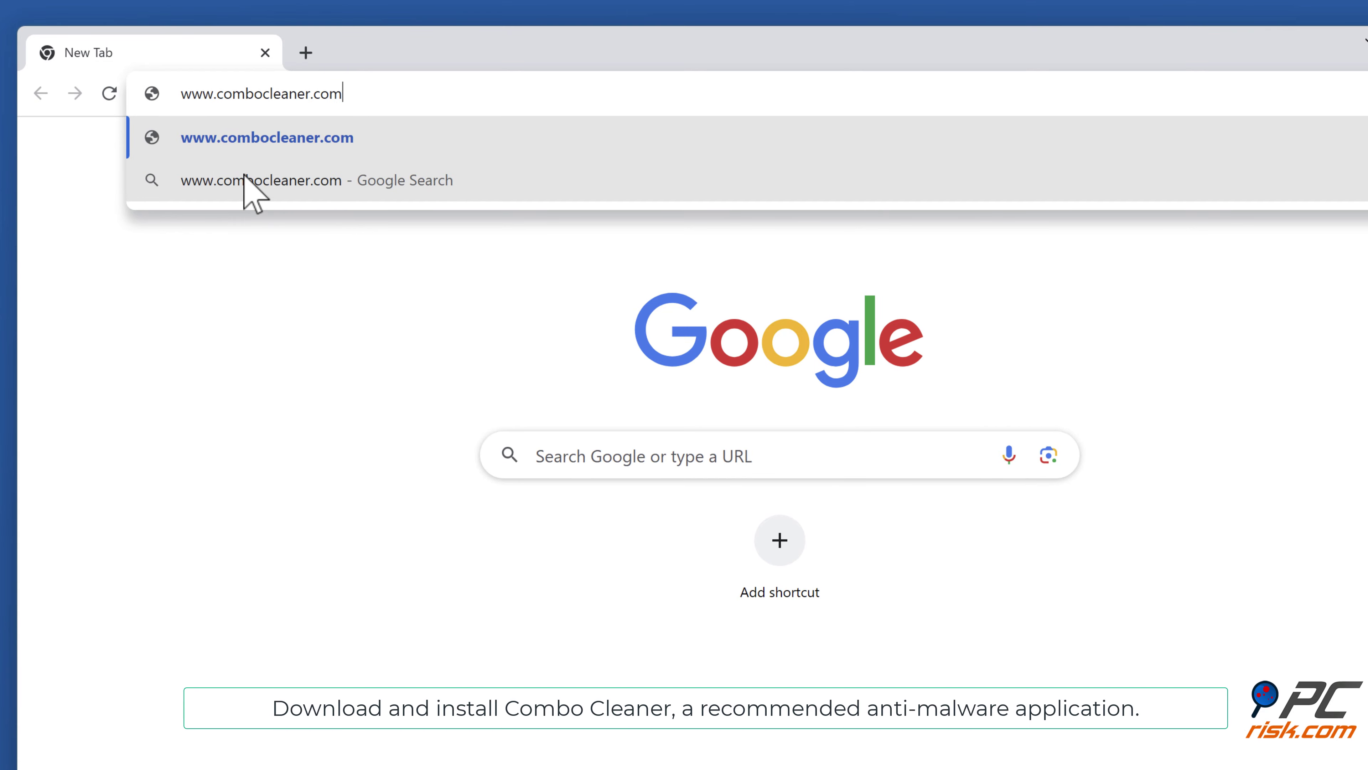
key("Return")
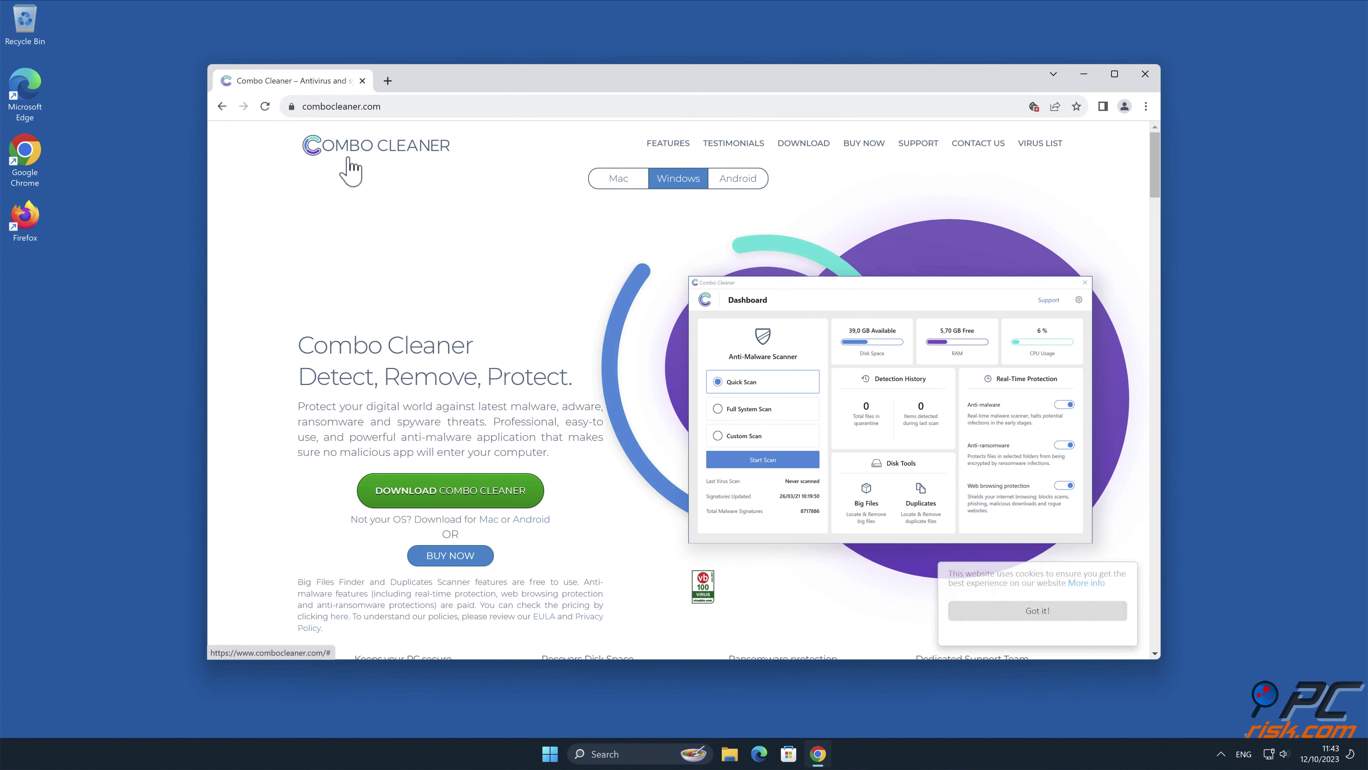
Download the Combo Cleaner installer and install it to the default folder, approving the UAC prompt.
left_click(520, 492)
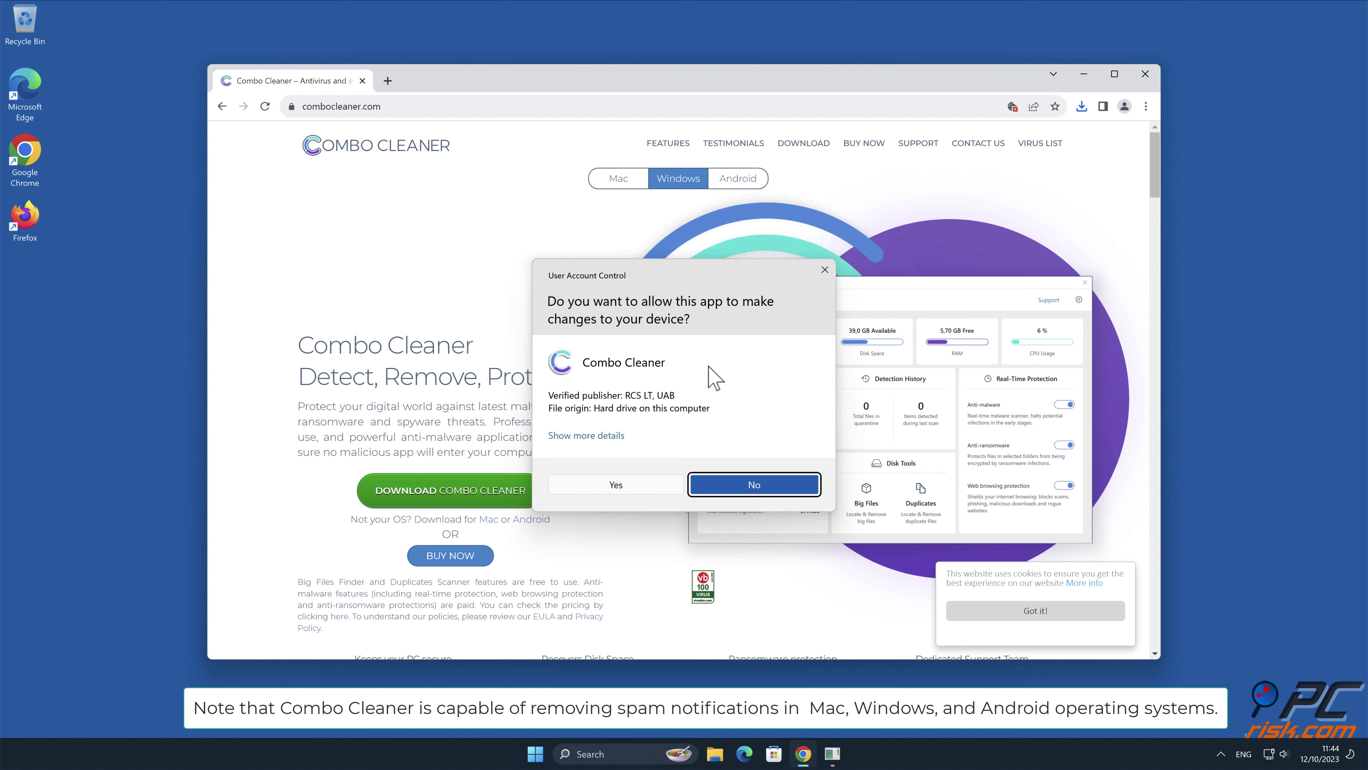
left_click(615, 488)
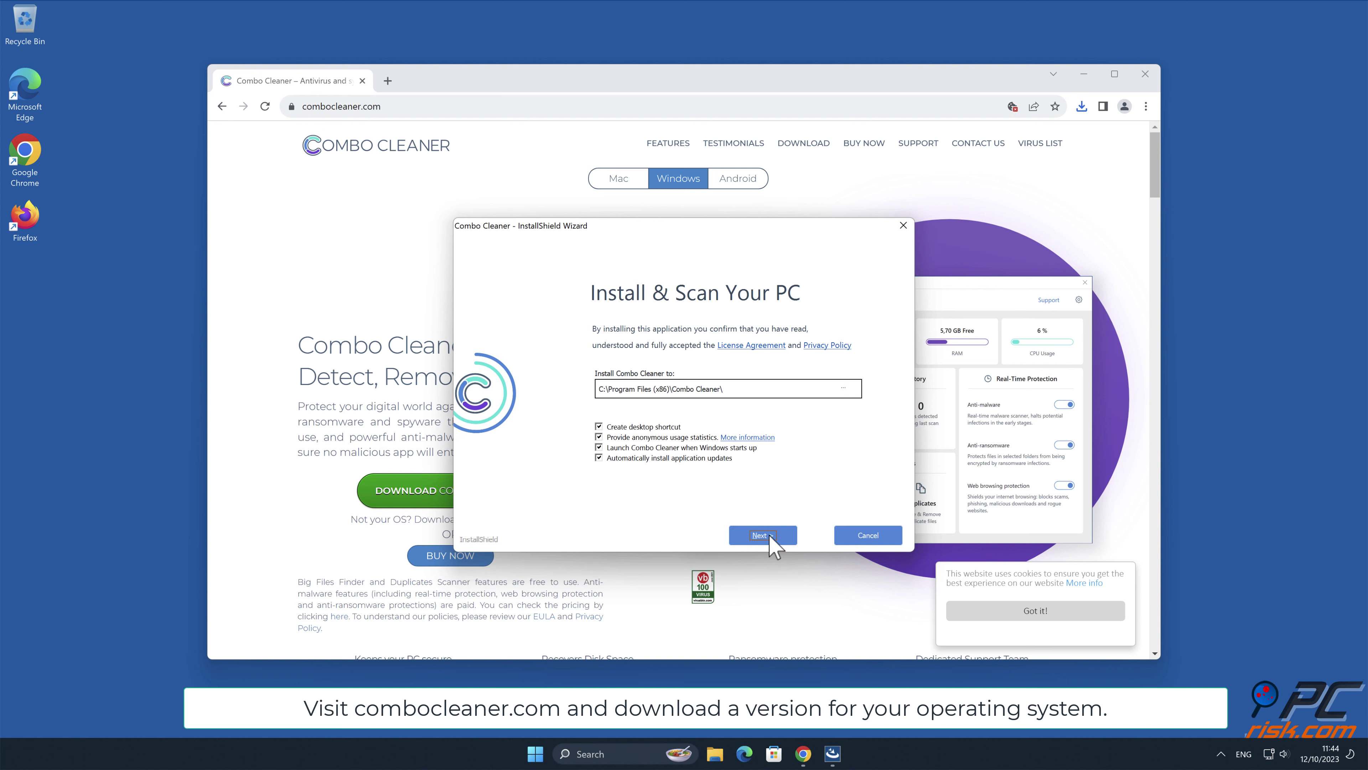
left_click(771, 536)
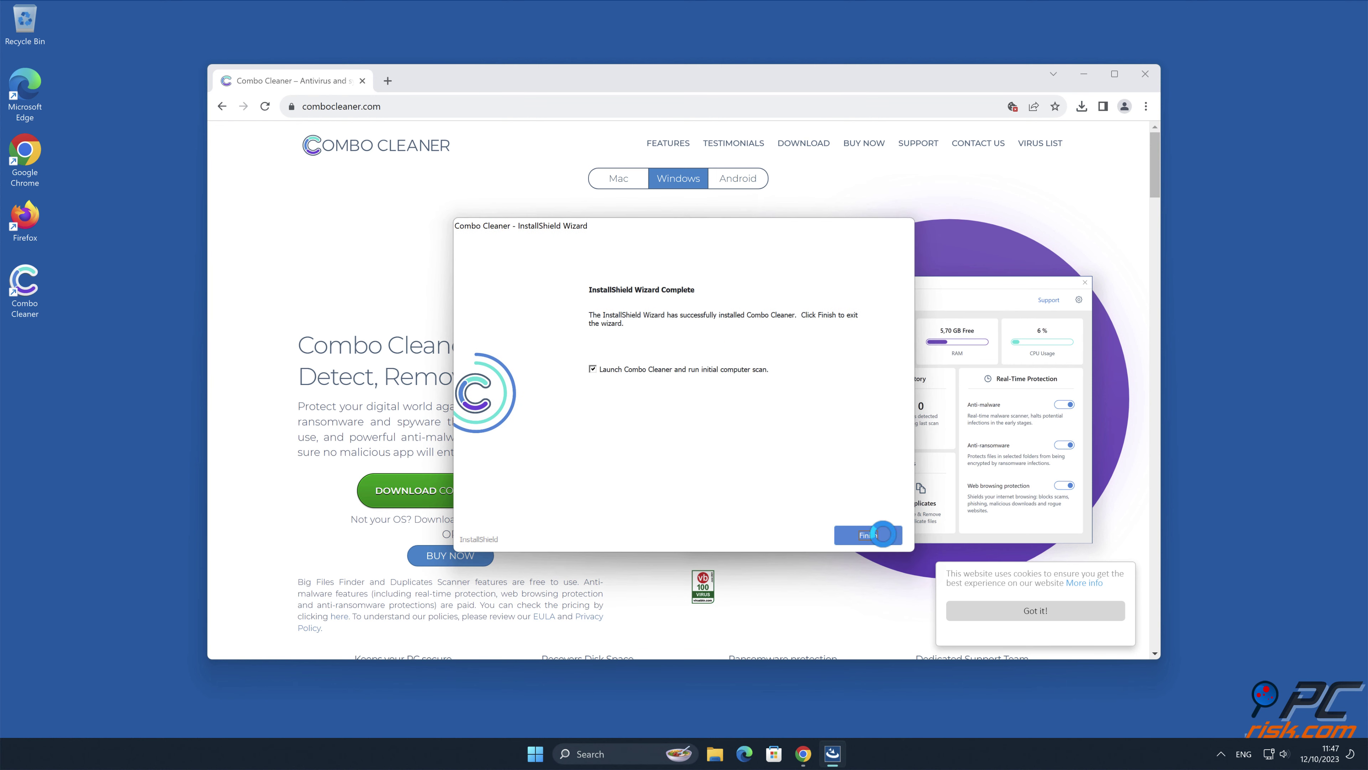
left_click(882, 535)
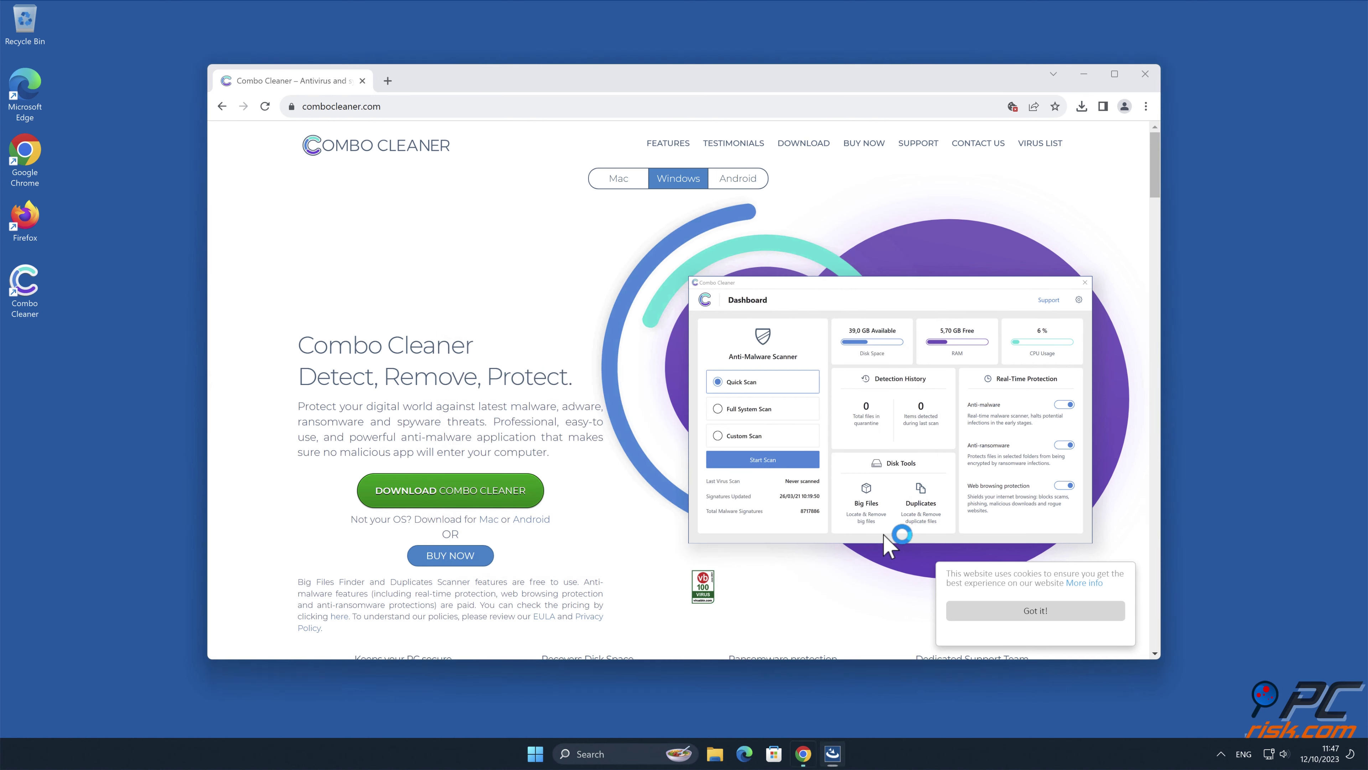
Close the browser and quarantine the news-pugabo.com Ads threat found by Combo Cleaner's scan.
left_click(1150, 78)
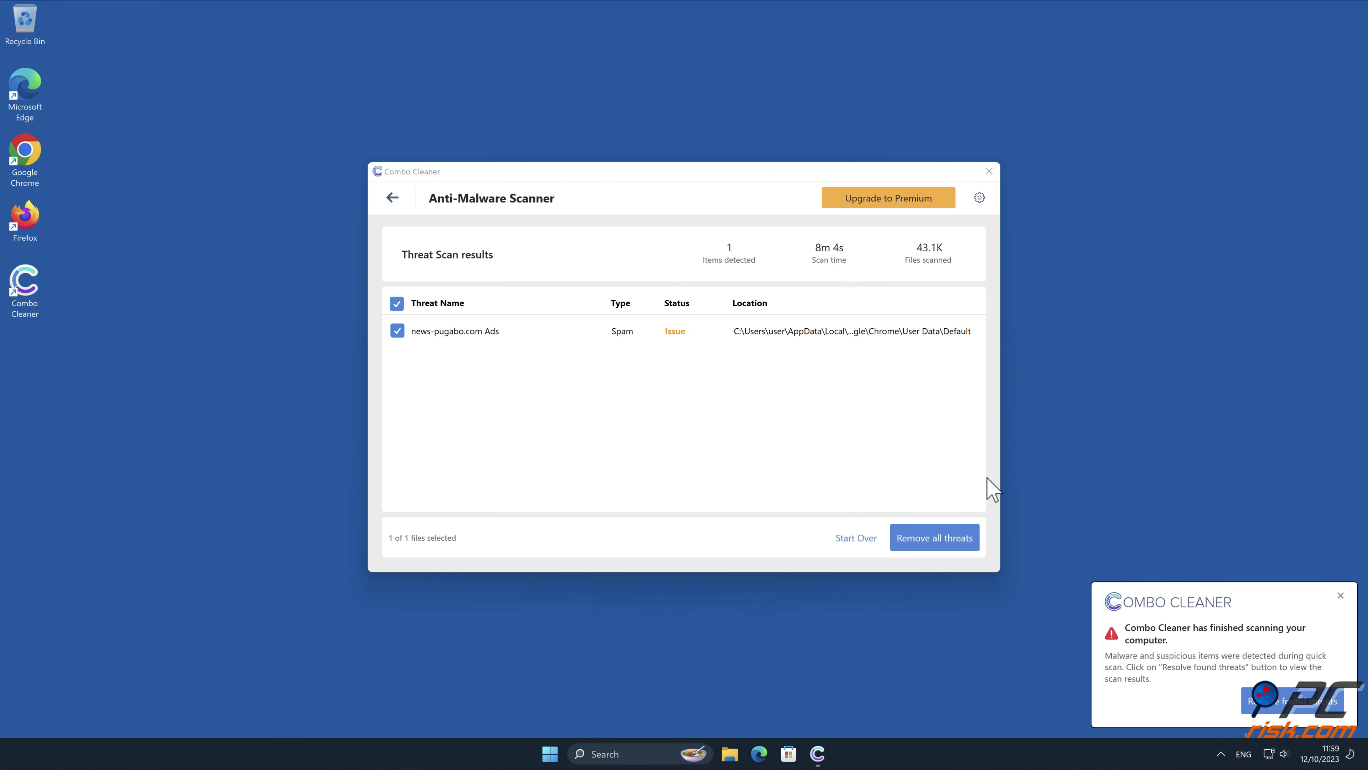
left_click(948, 537)
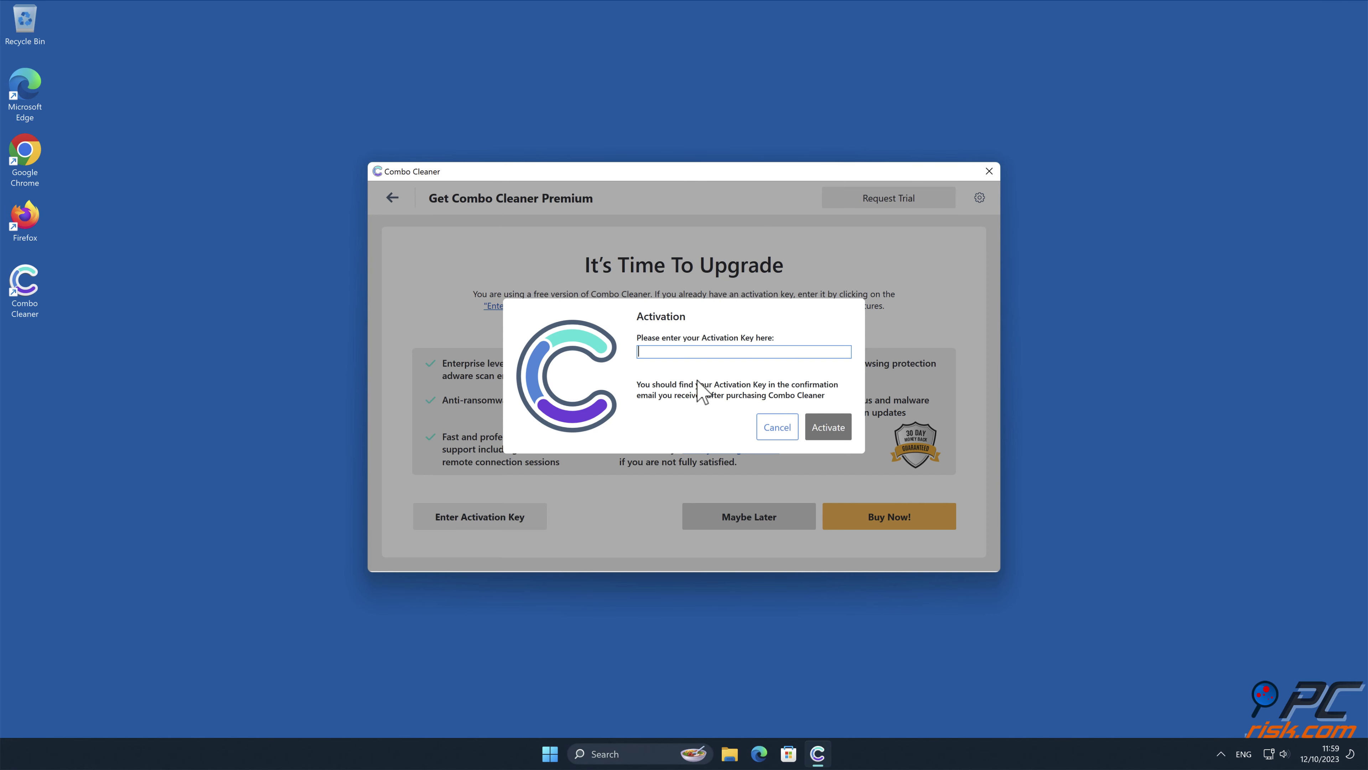
left_click(693, 415)
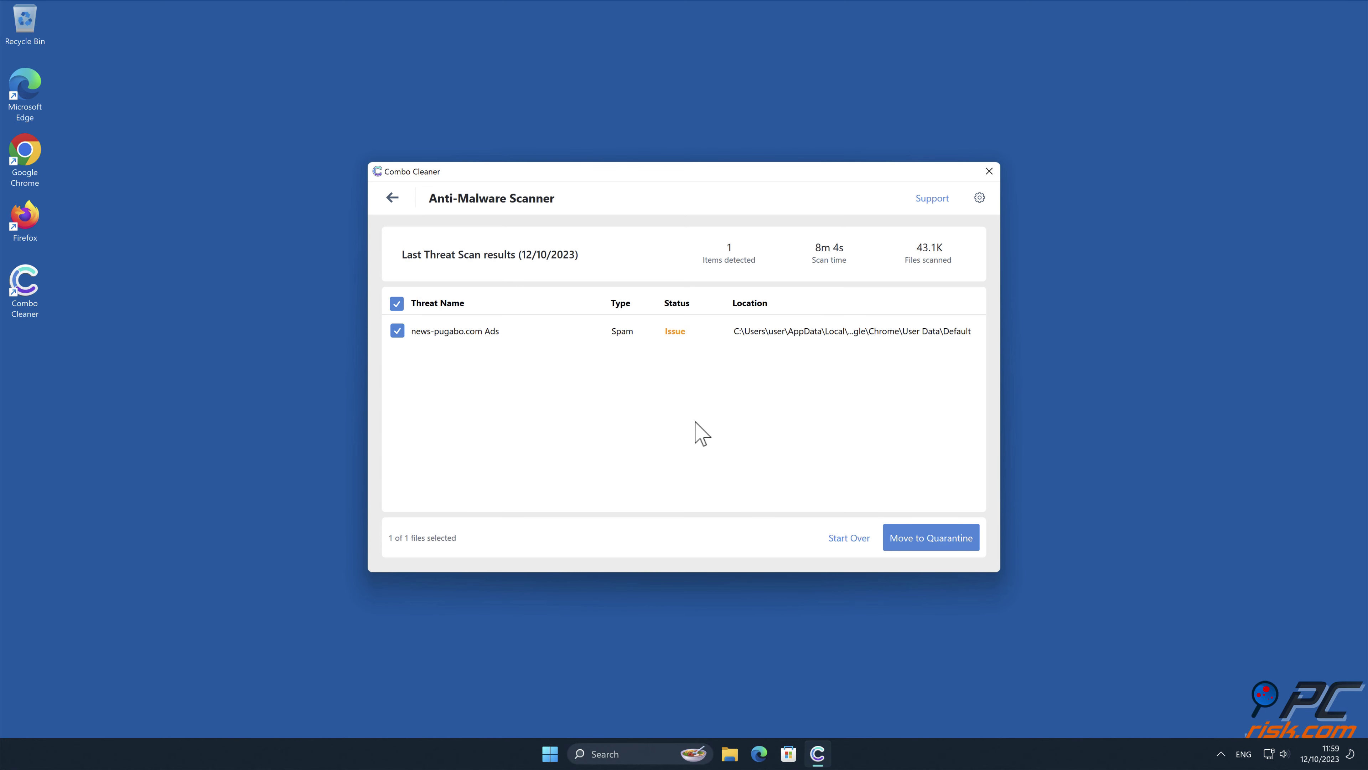
left_click(961, 539)
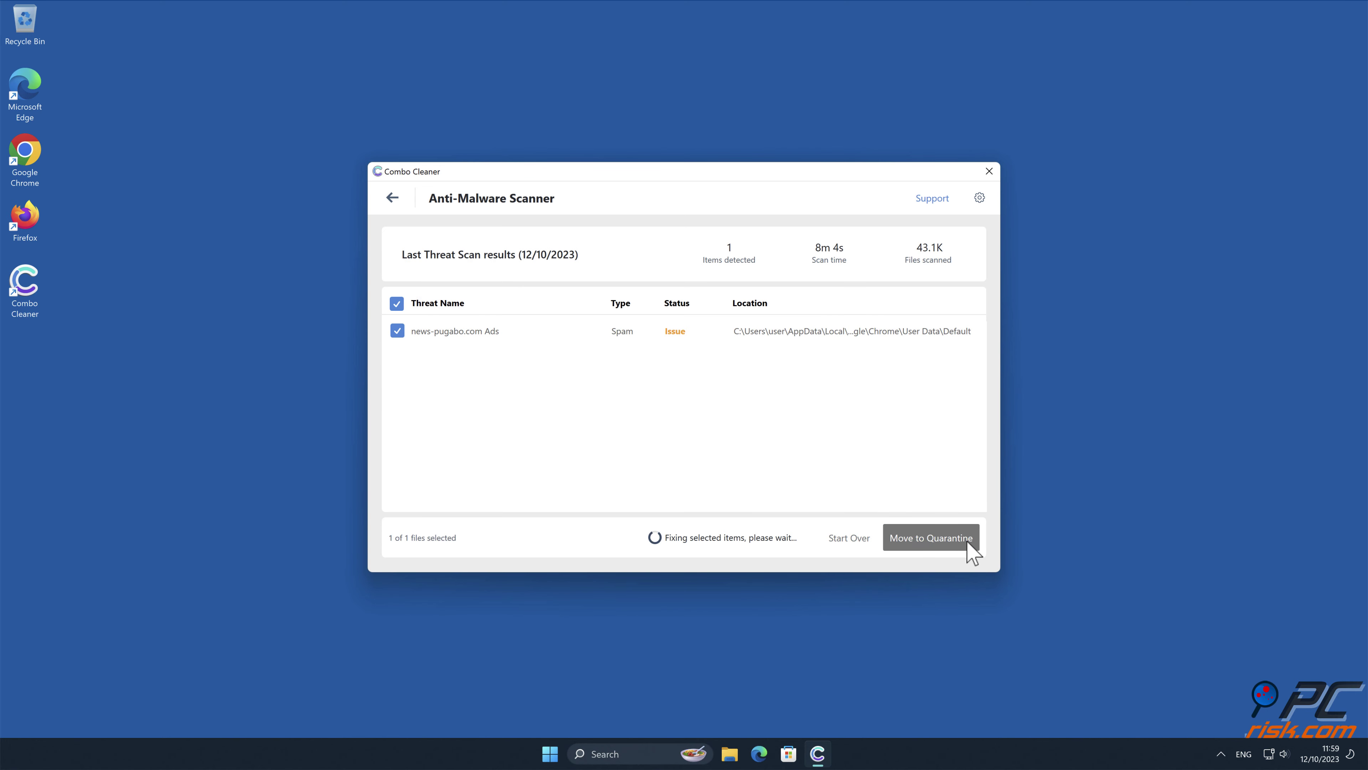
left_click(788, 431)
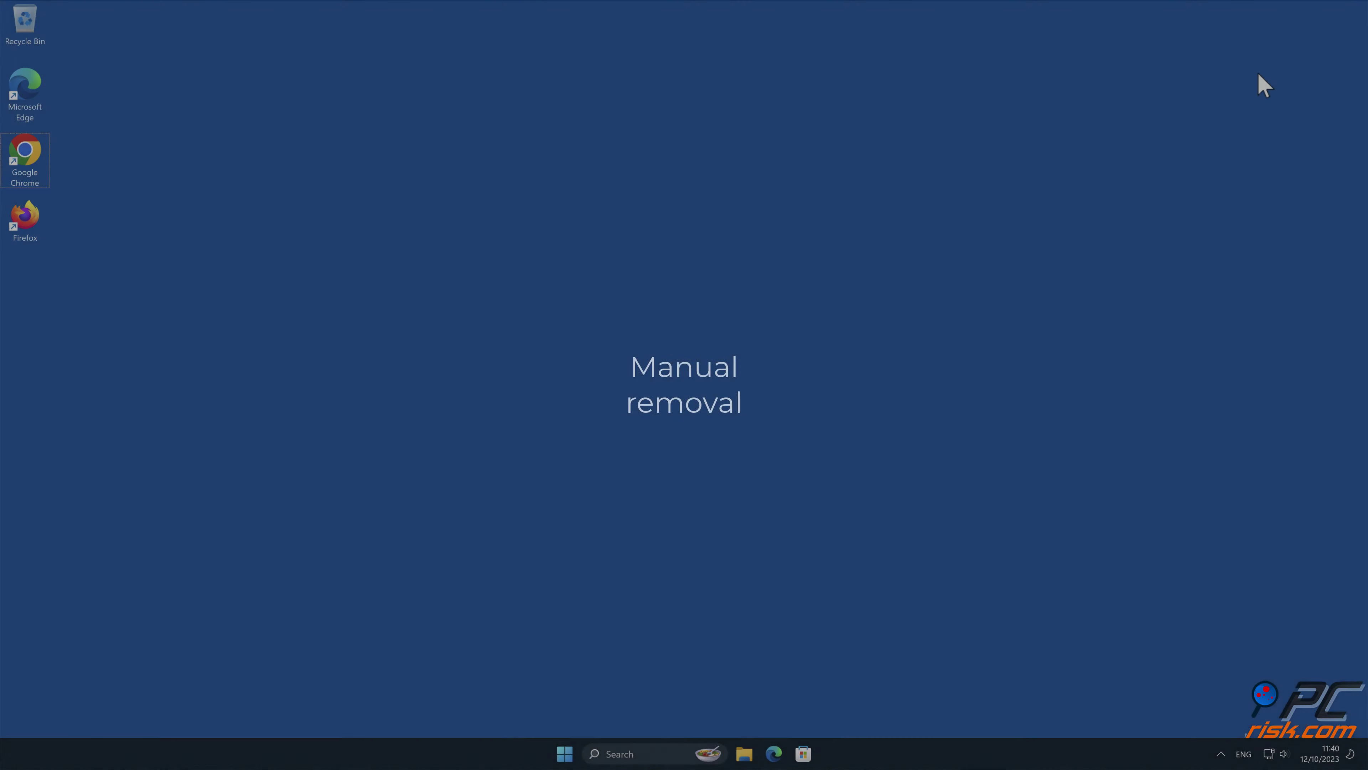
Relaunch Chrome and open its Settings page from the main menu.
double_click(38, 160)
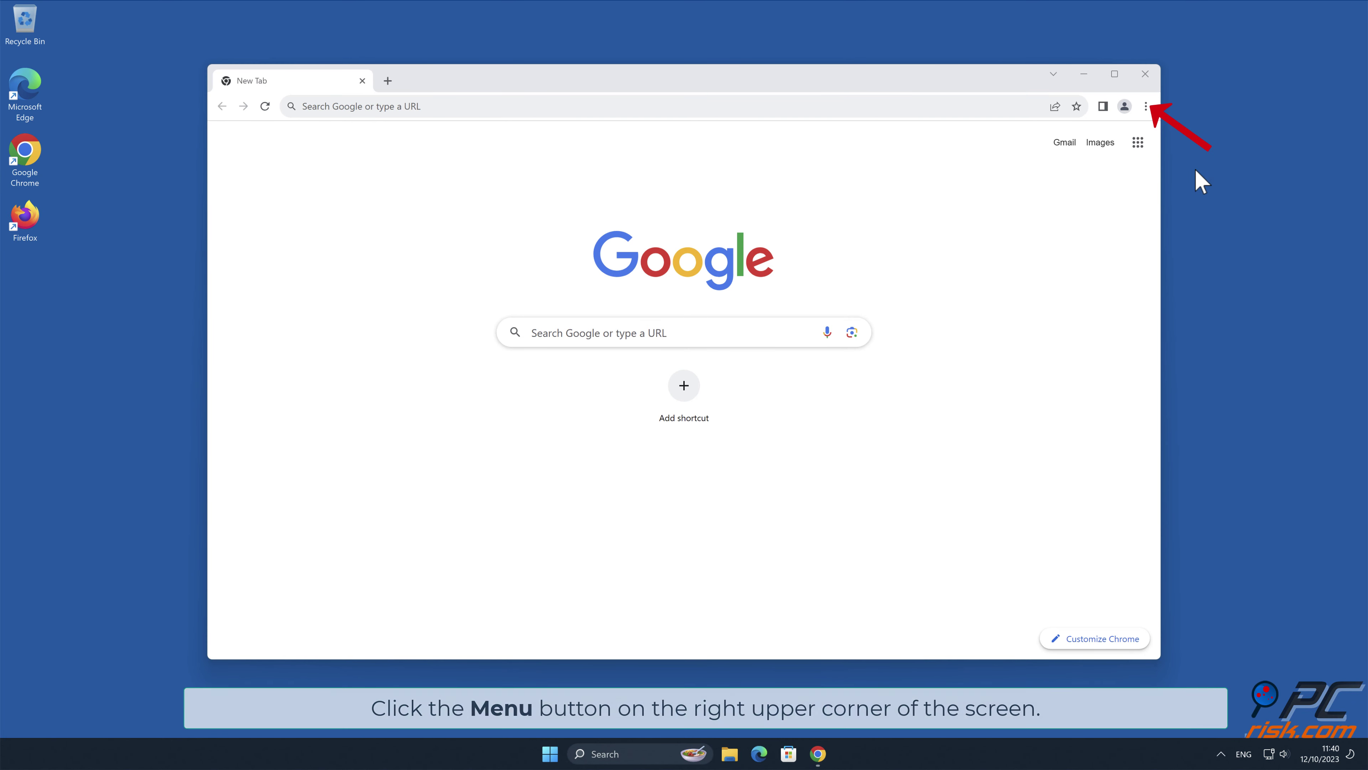
left_click(1147, 106)
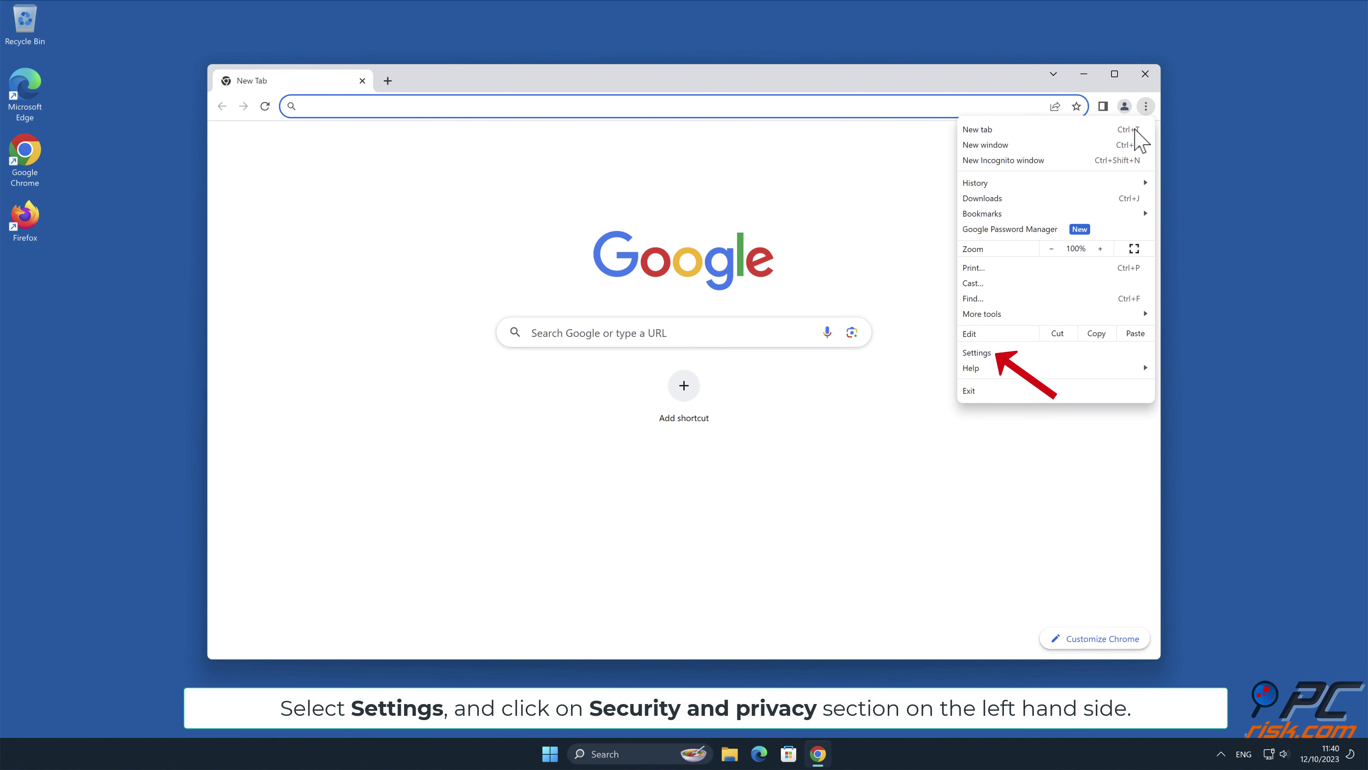
left_click(1001, 360)
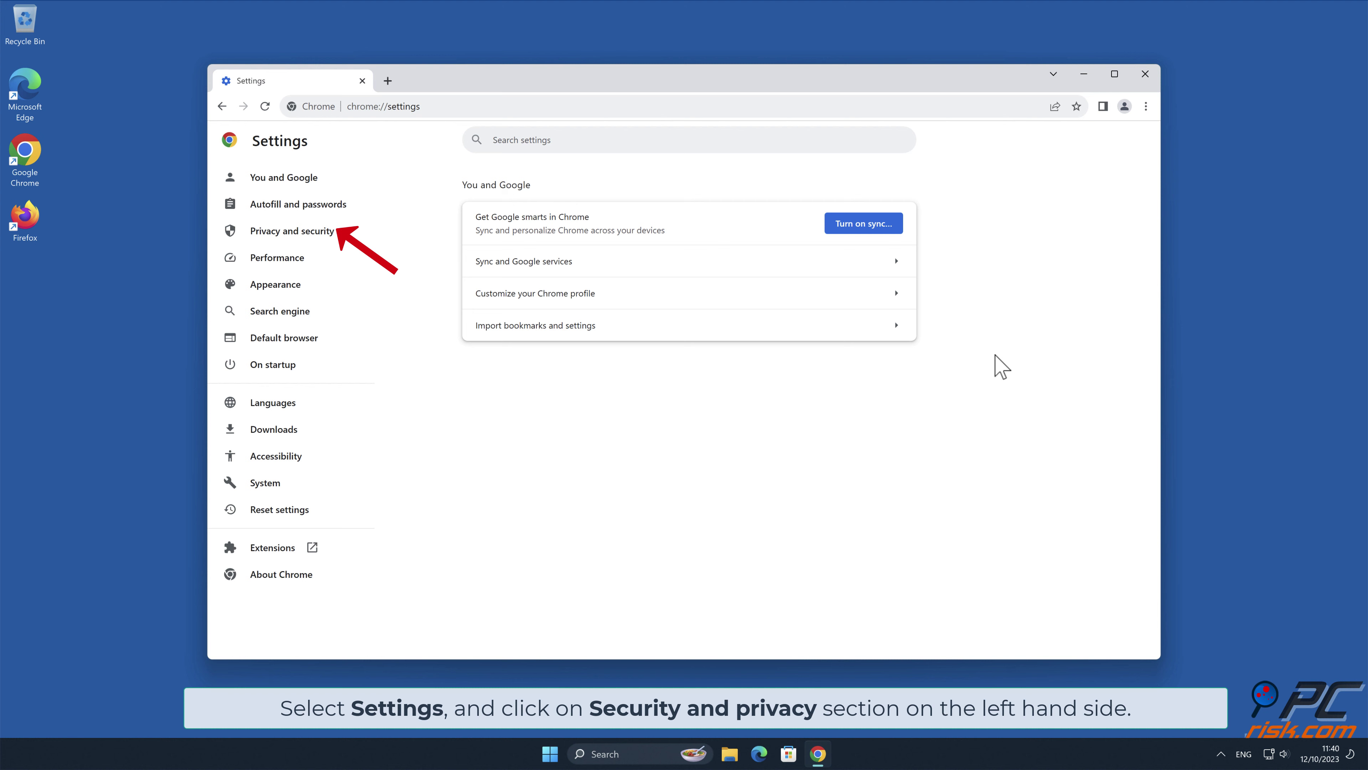
Go to Privacy and security > Site settings > Notifications, where news-pugabo.com is allowed.
left_click(325, 232)
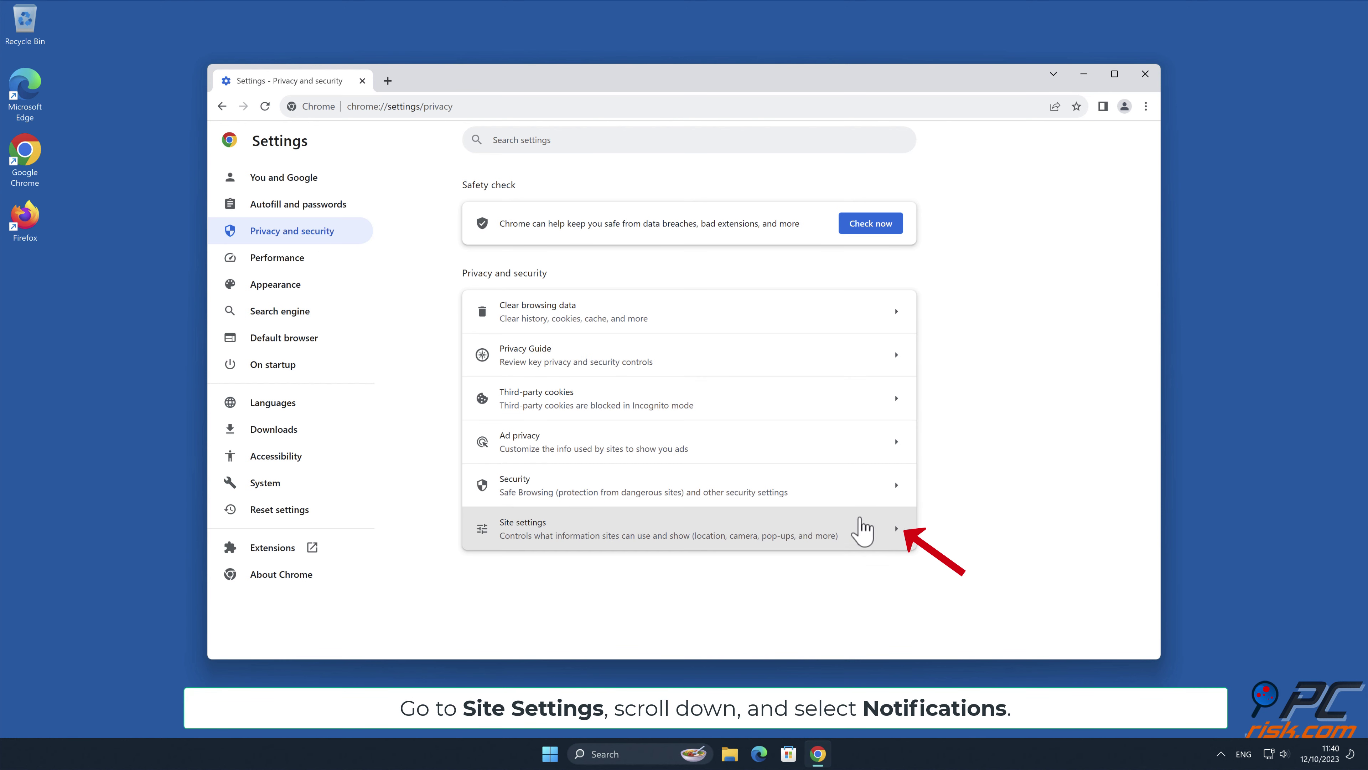
left_click(897, 527)
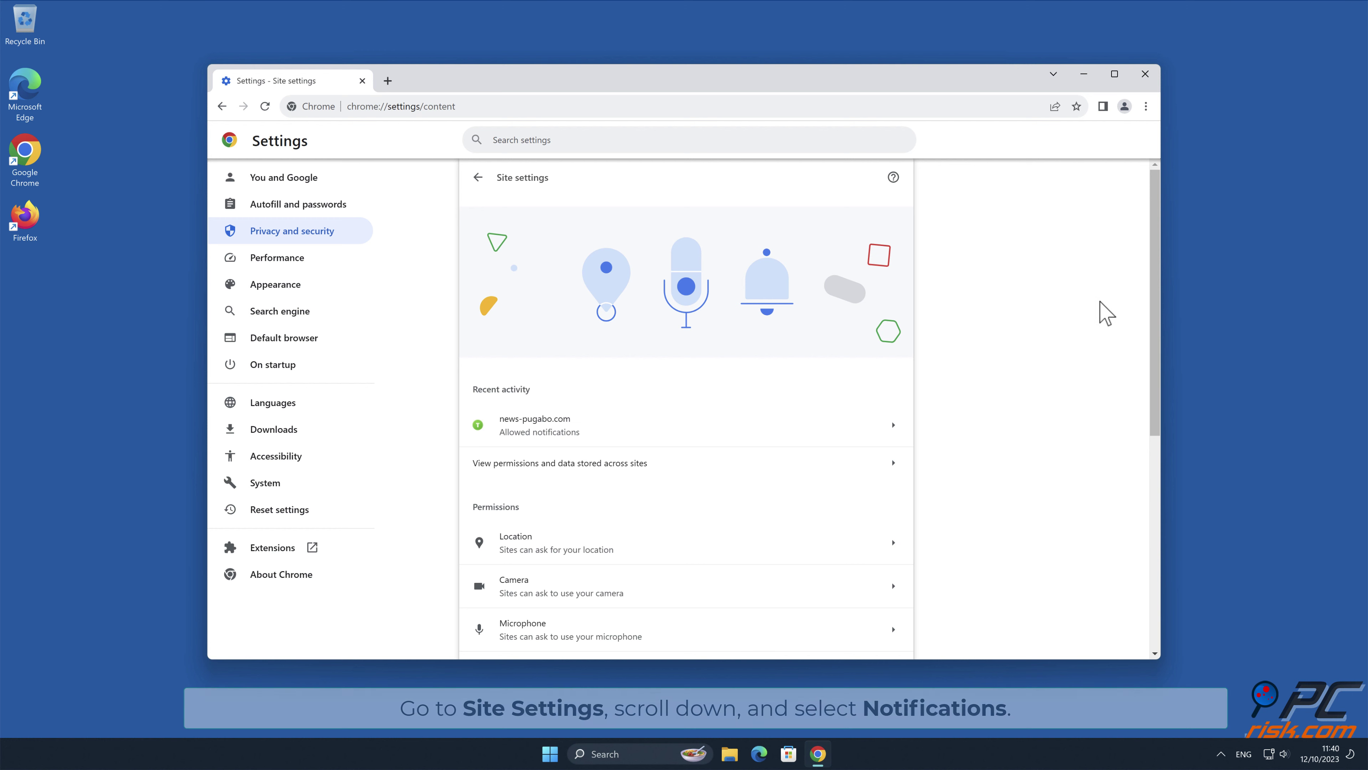
left_click_drag(1160, 274, 1158, 434)
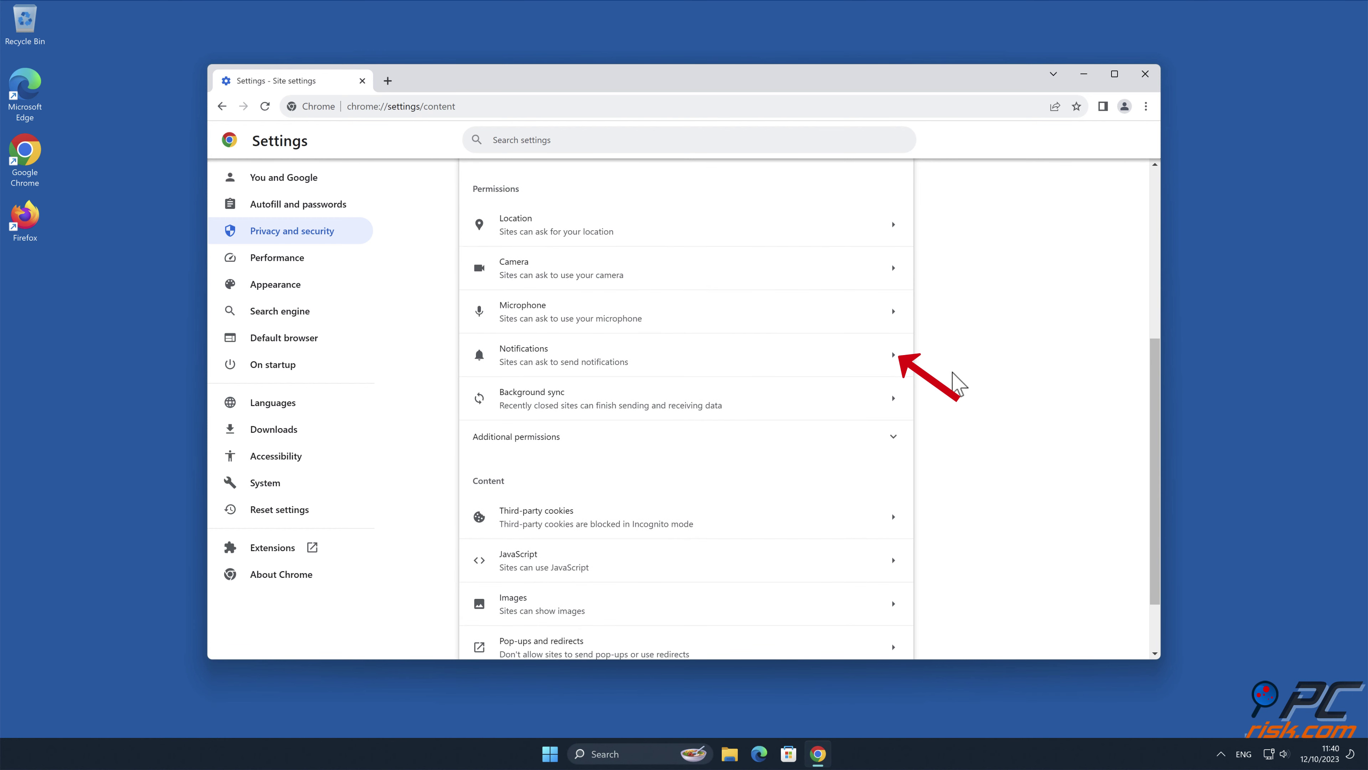
left_click(894, 360)
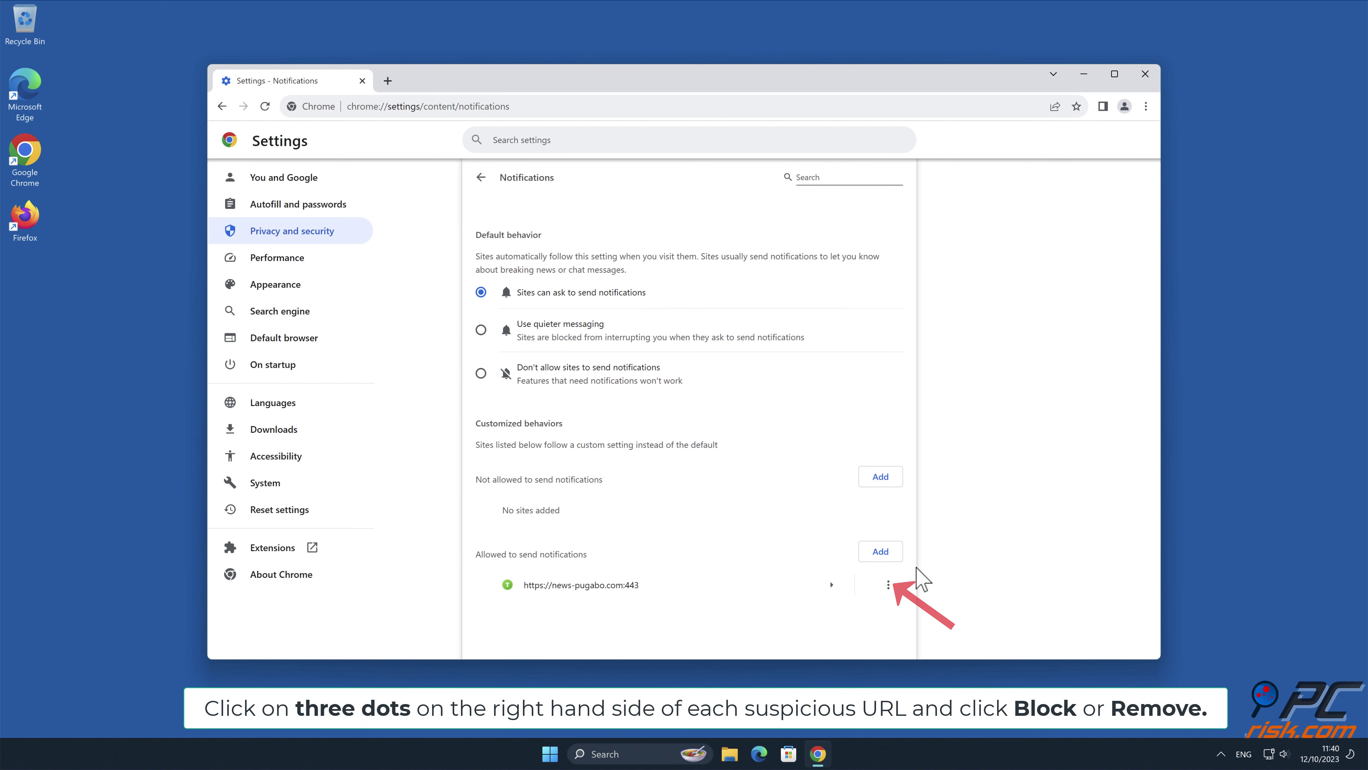
left_click(889, 586)
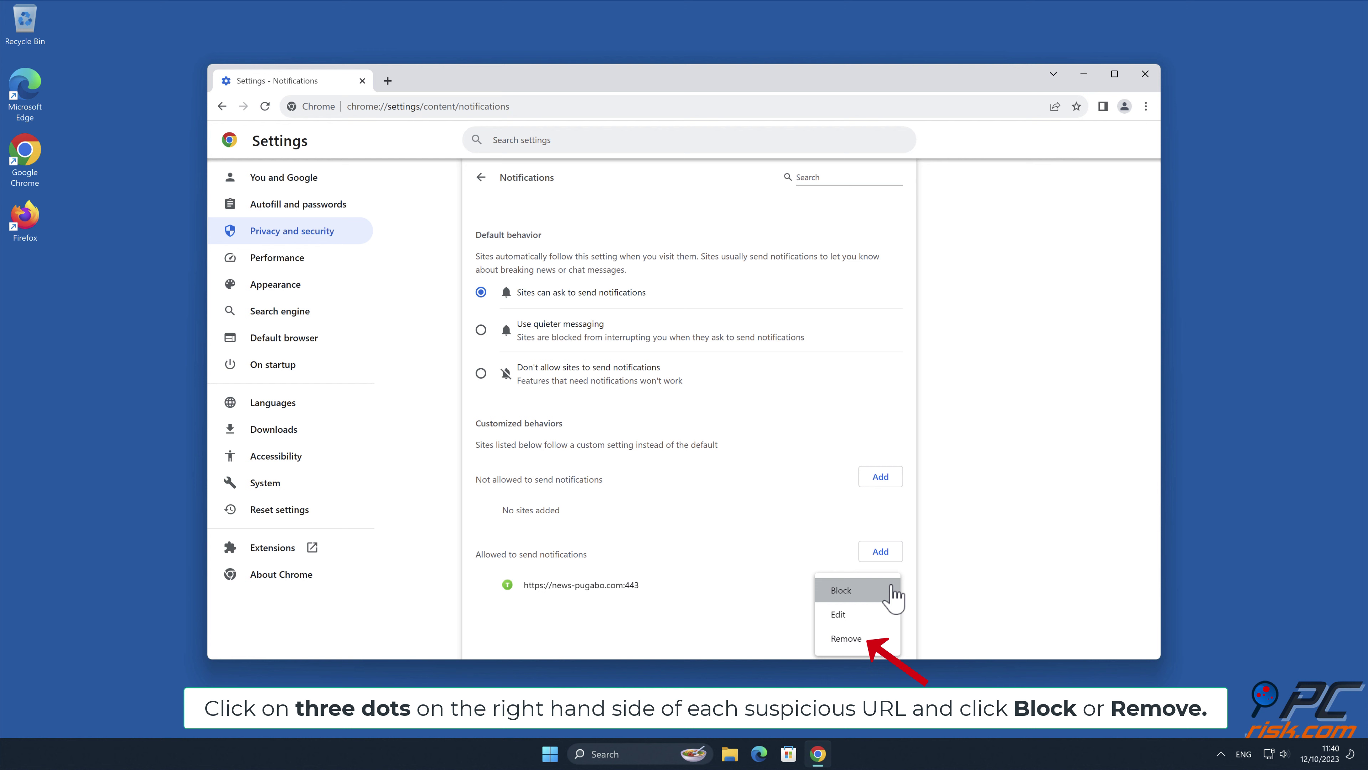
left_click(879, 641)
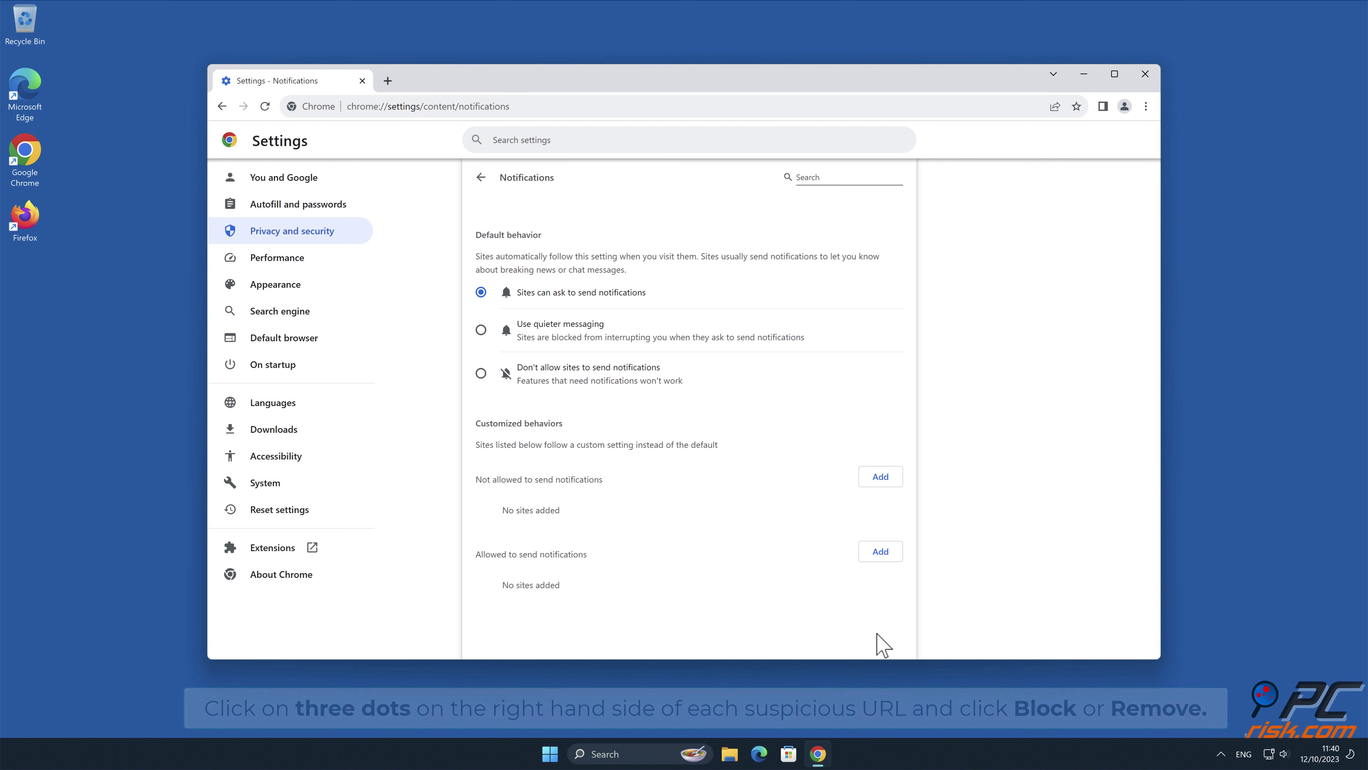
left_click(1142, 78)
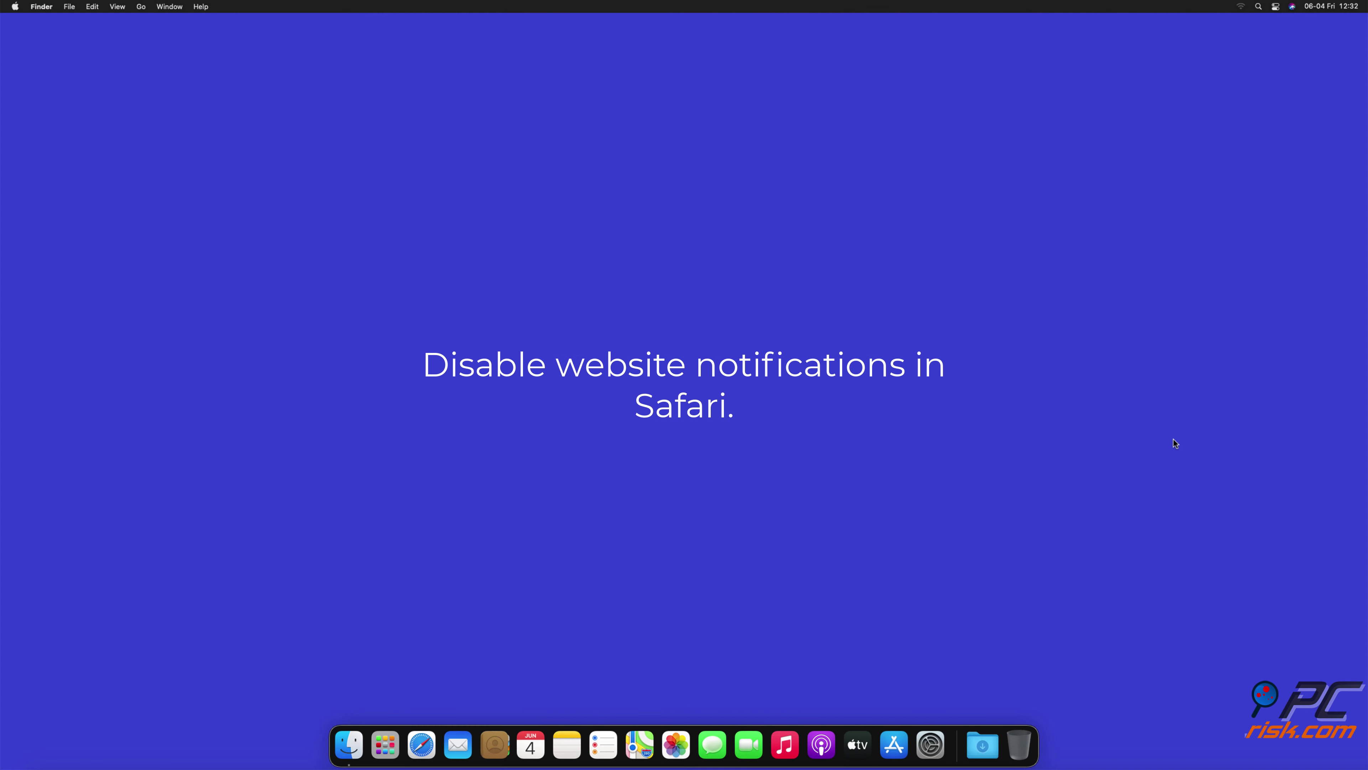
Launch Safari and open Preferences > Websites > Notifications.
left_click(414, 752)
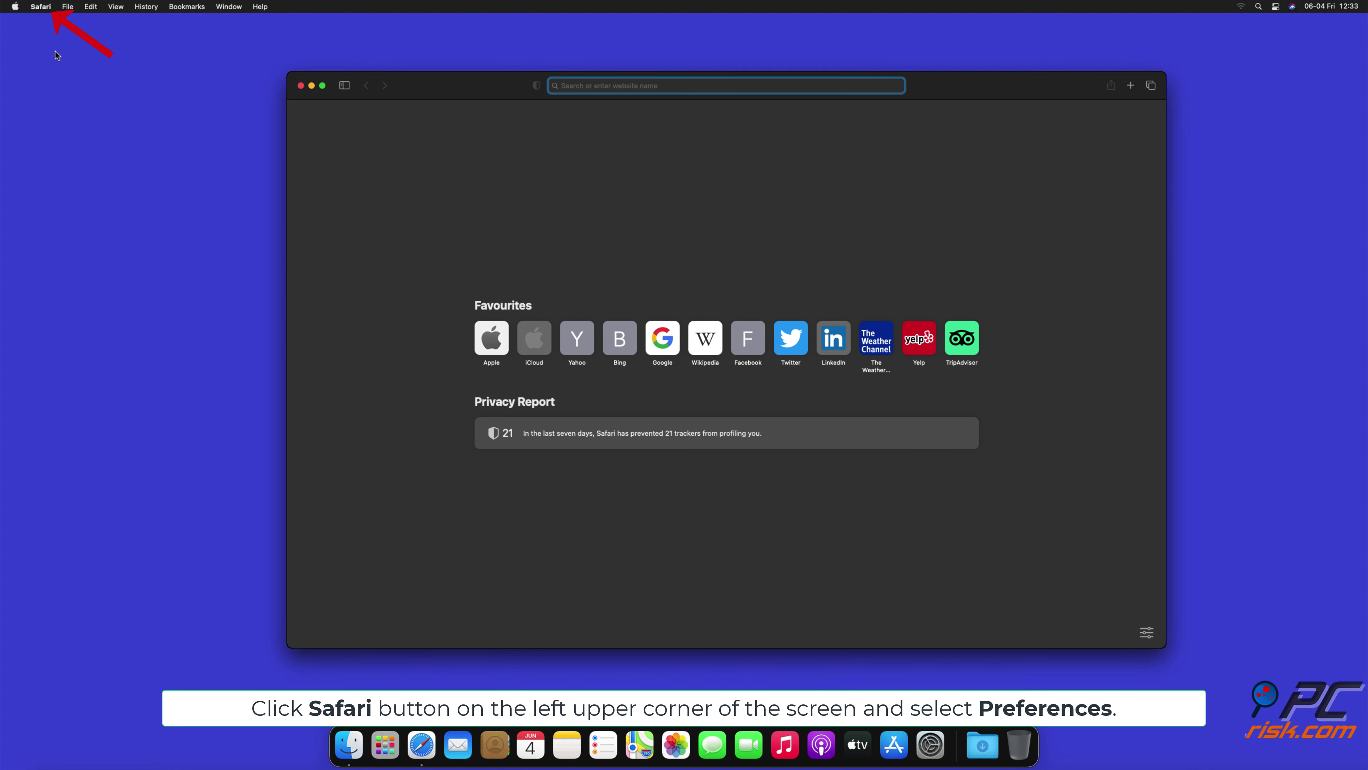
left_click(41, 7)
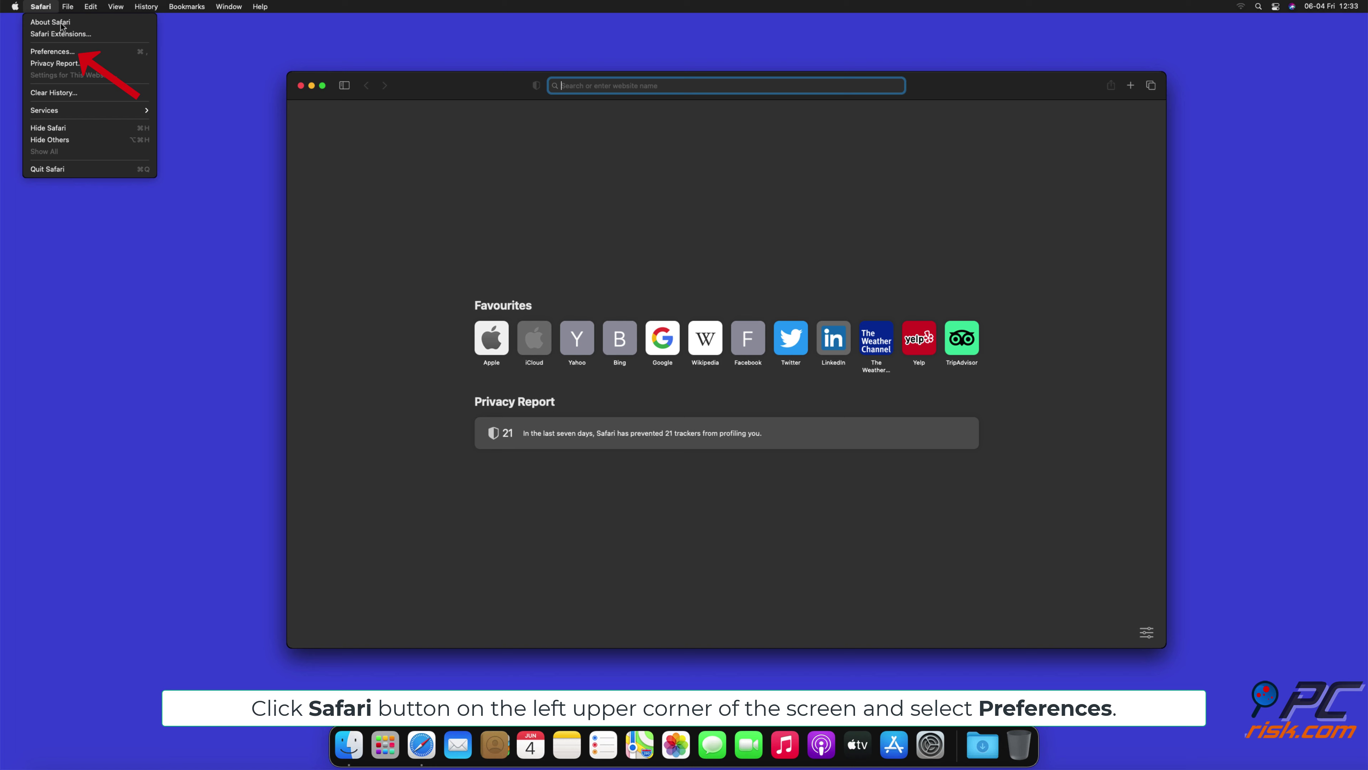
left_click(48, 51)
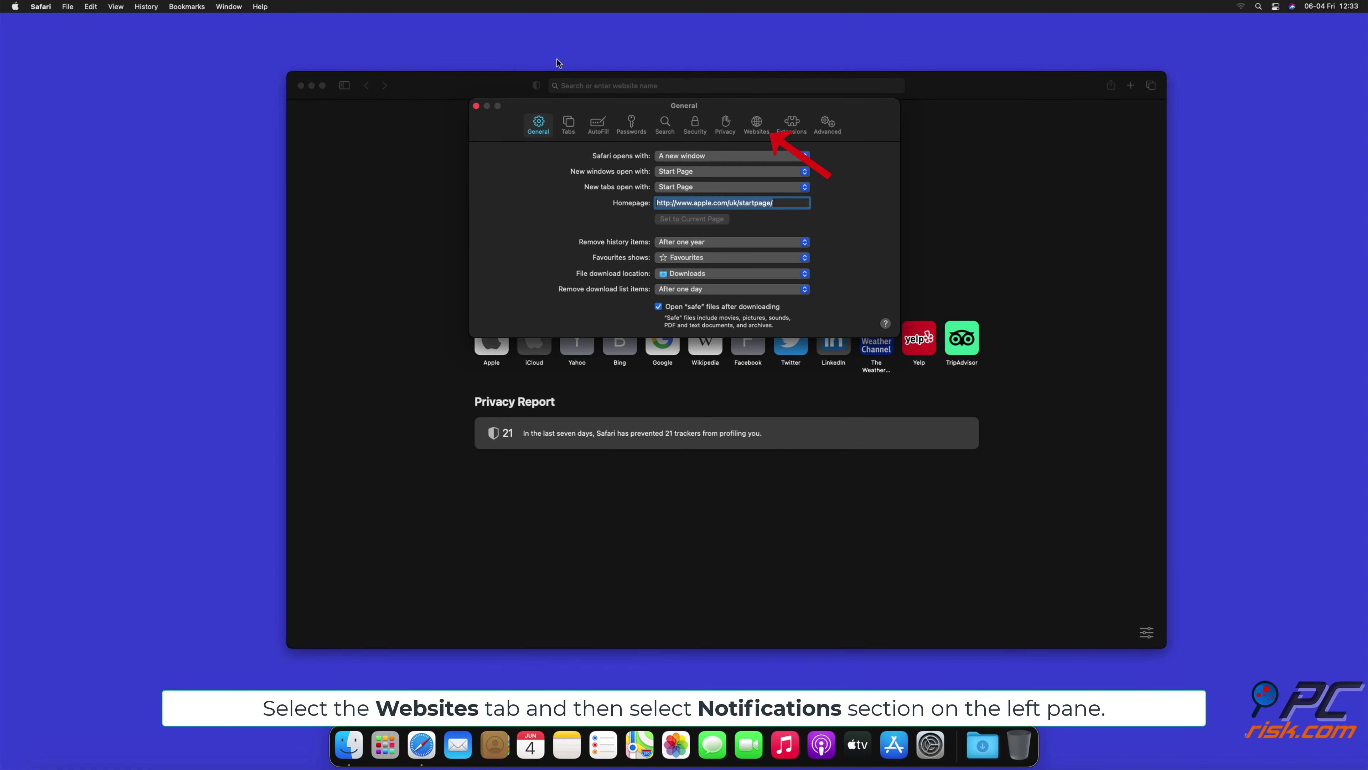
left_click(755, 125)
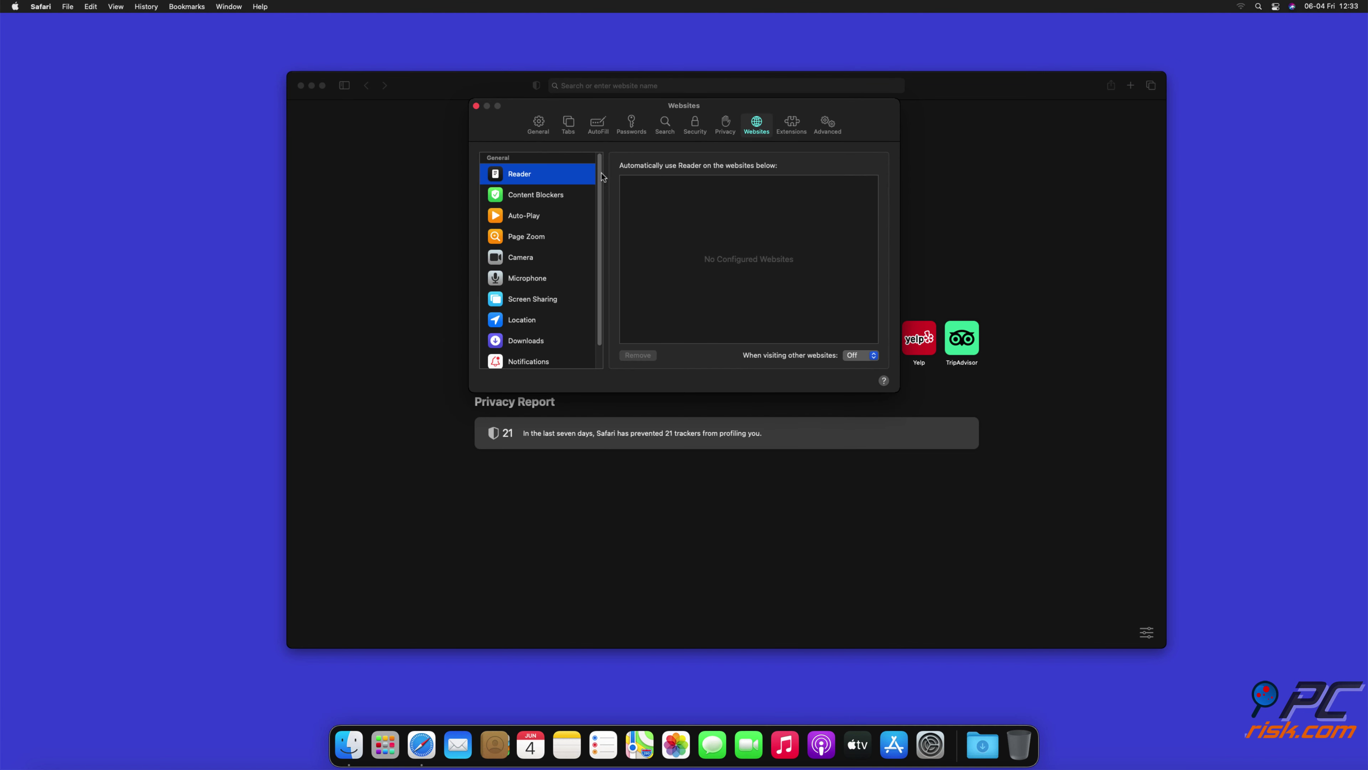
scroll(600, 184, "down", 1)
scroll(599, 183, "down", 1)
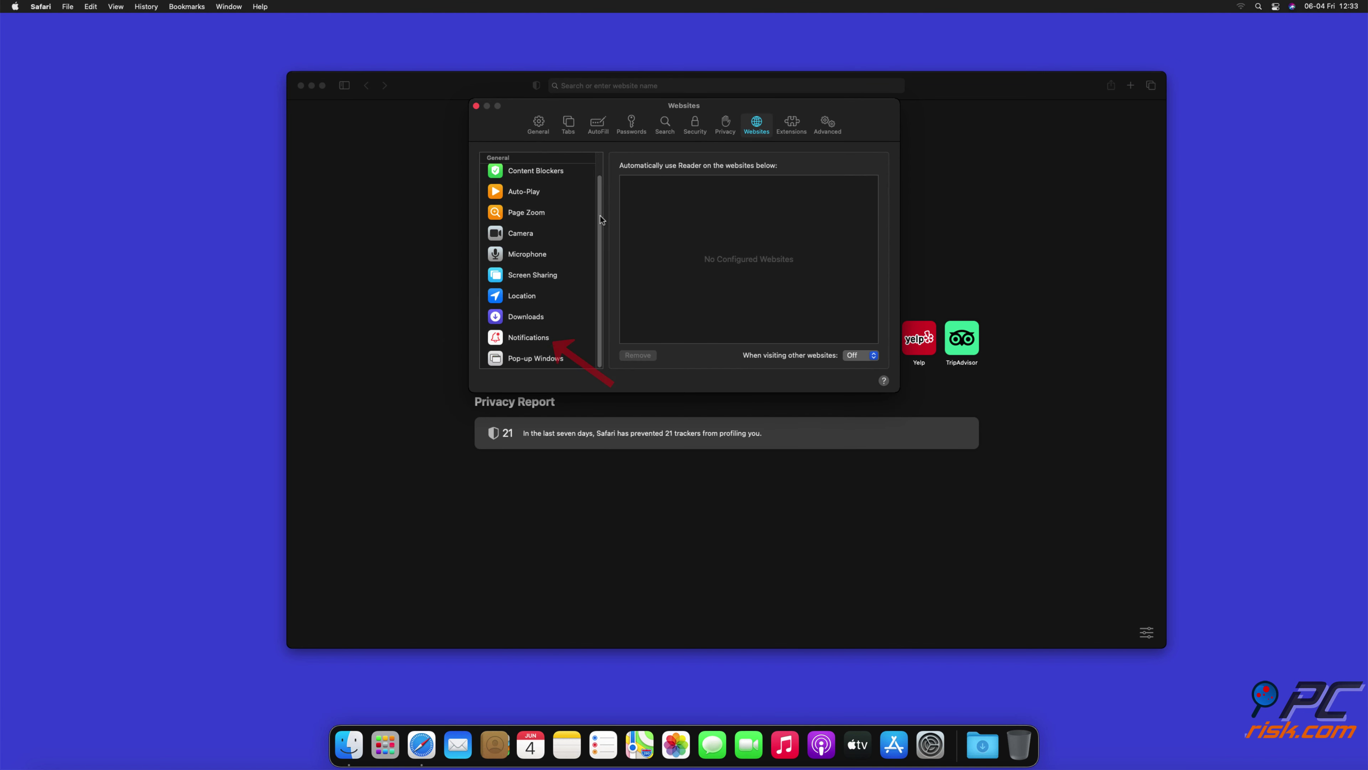
left_click(528, 340)
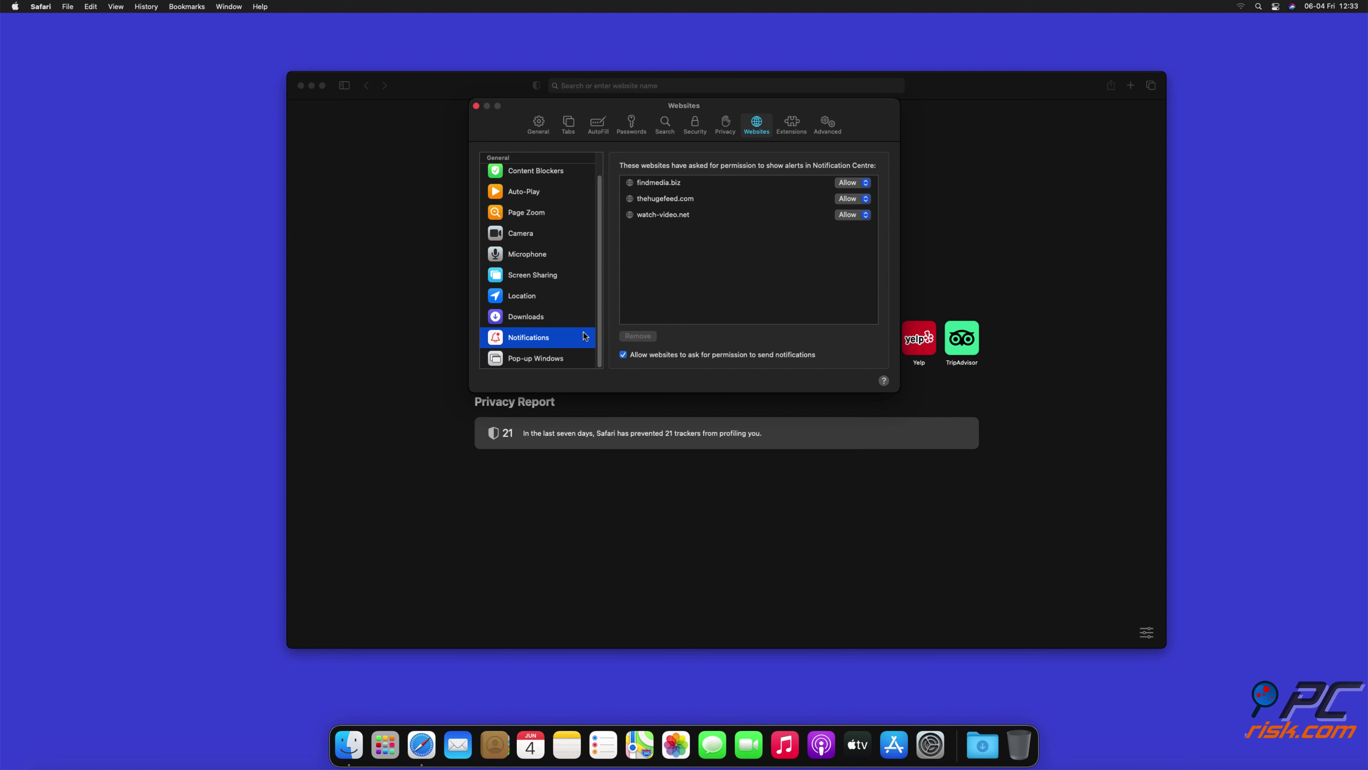
Set findmedia.biz and thehugefeed.com notifications to Deny, then close Safari Preferences.
left_click(865, 184)
left_click(858, 197)
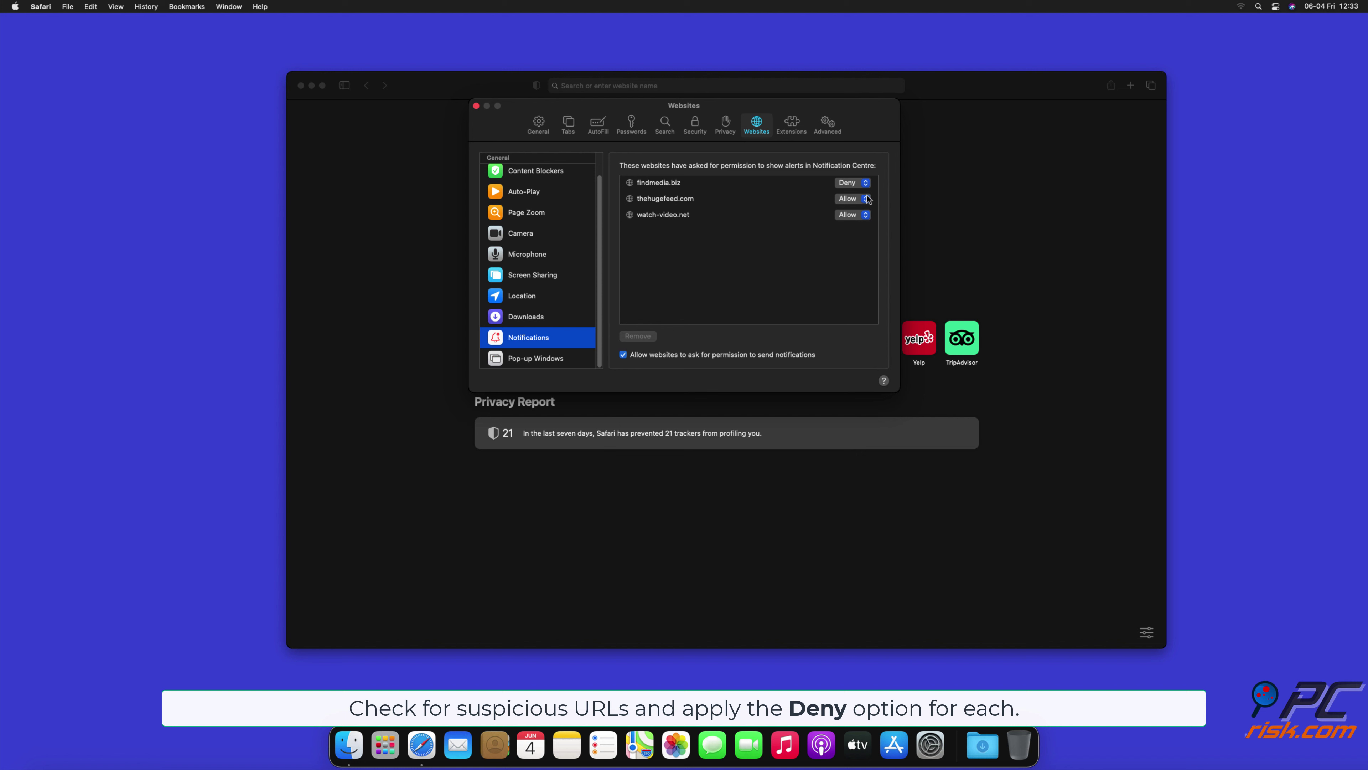
left_click(867, 198)
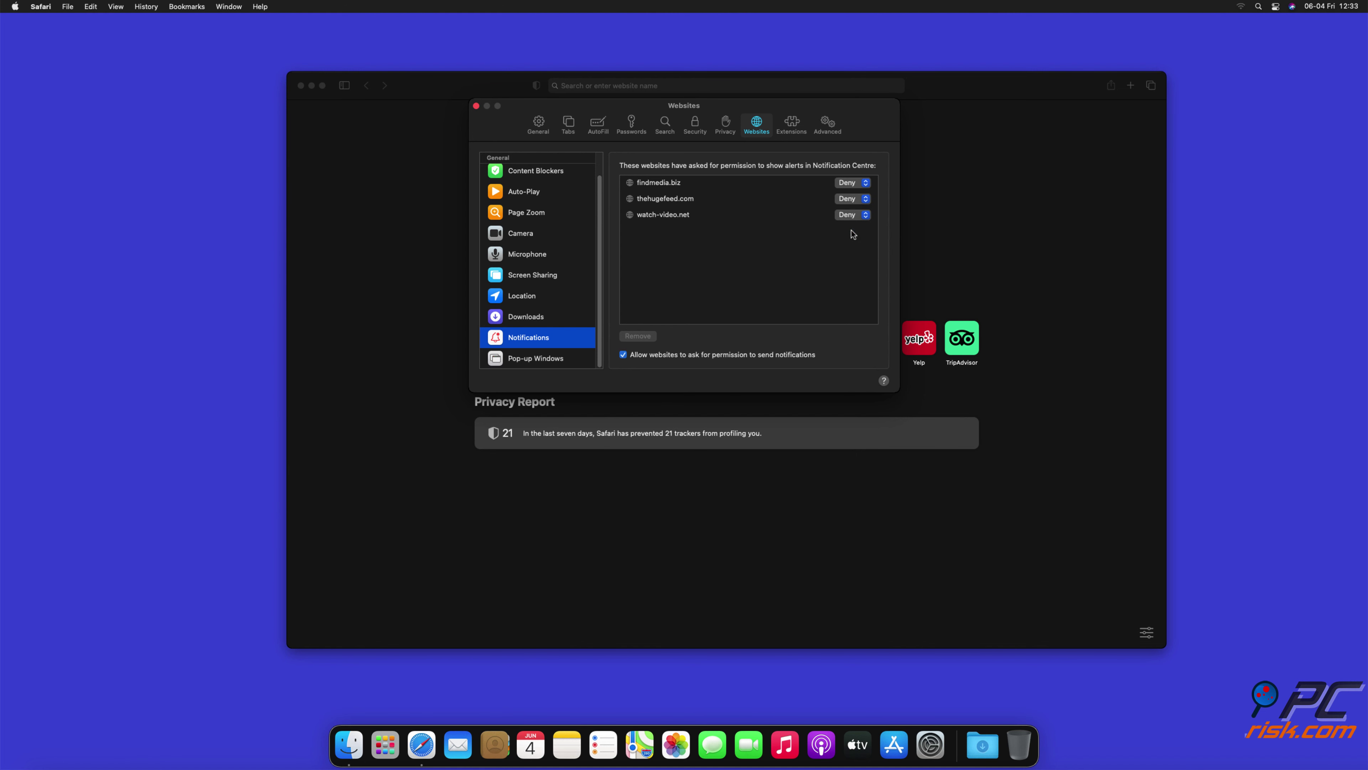
left_click(477, 107)
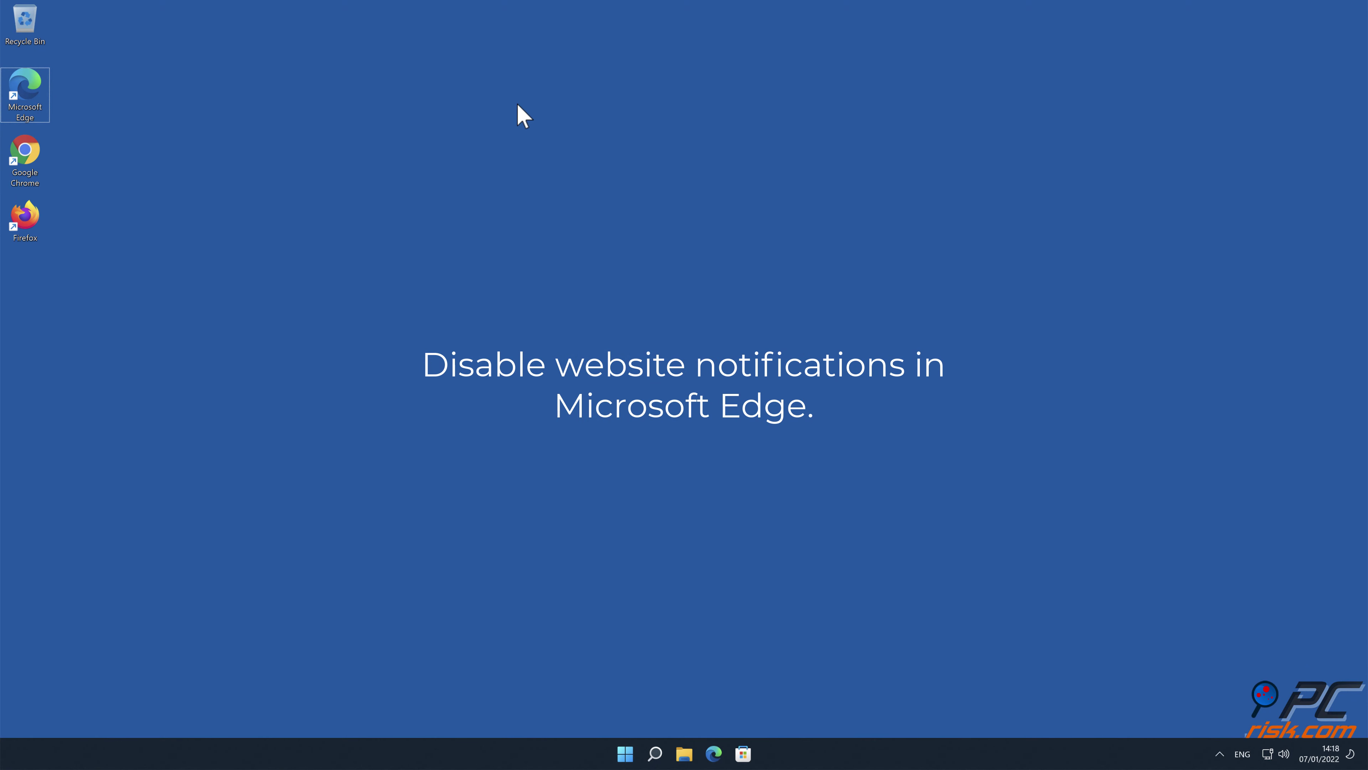
Launch Microsoft Edge from the desktop and go to its Settings page.
double_click(32, 95)
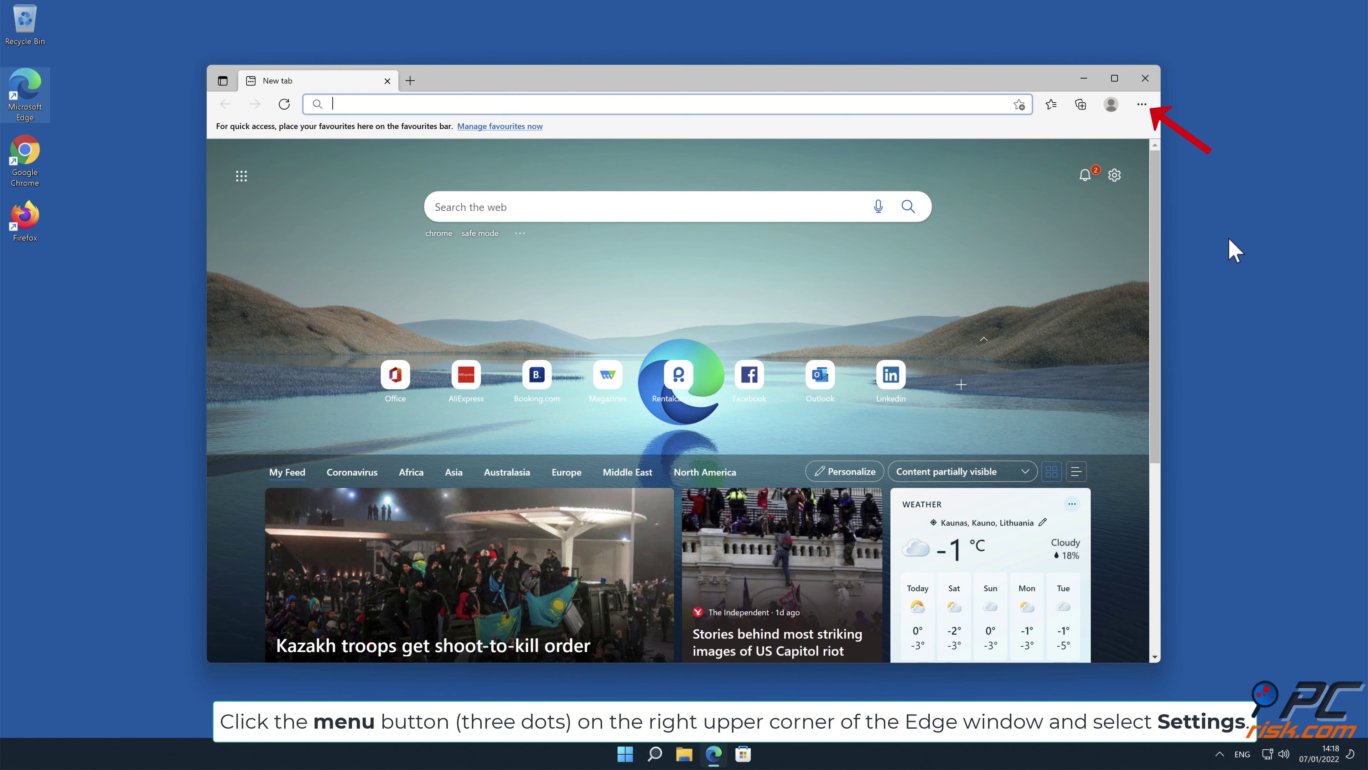
left_click(1143, 106)
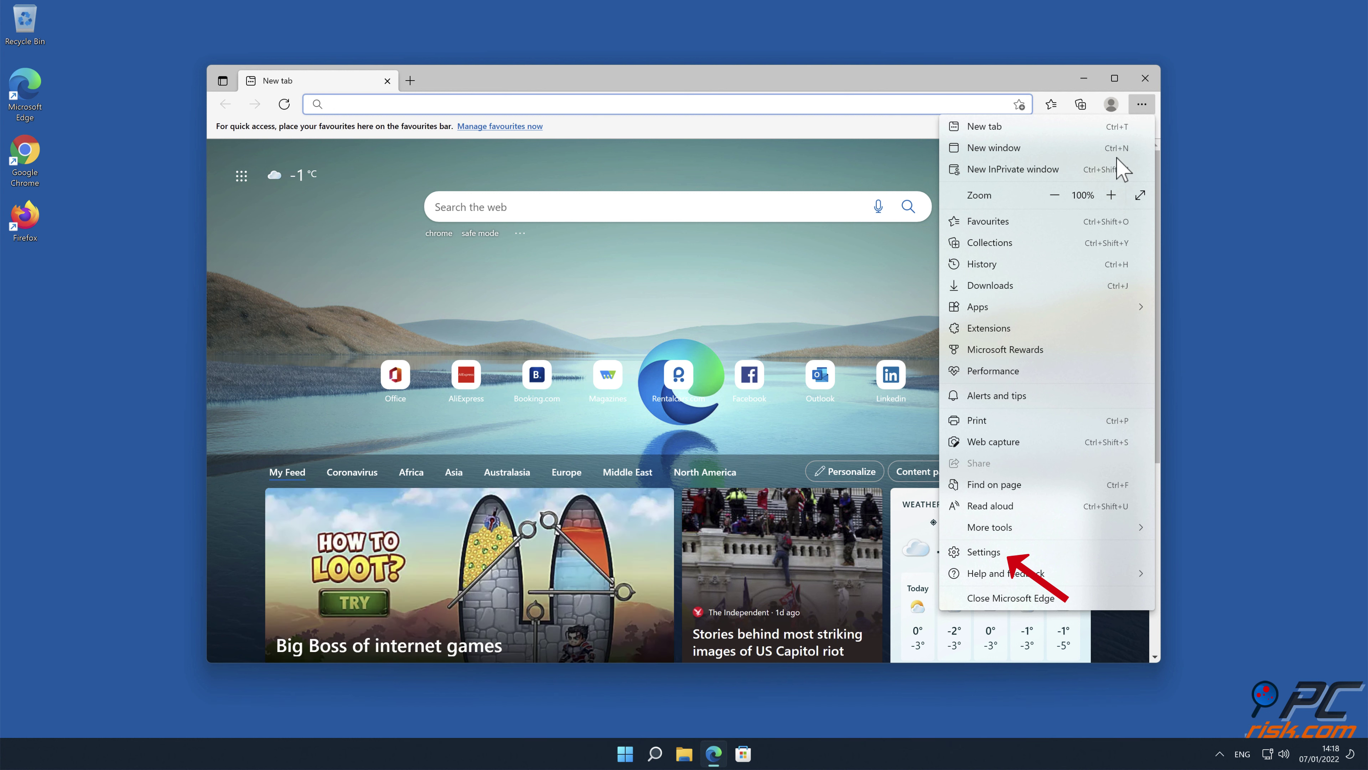
left_click(1022, 550)
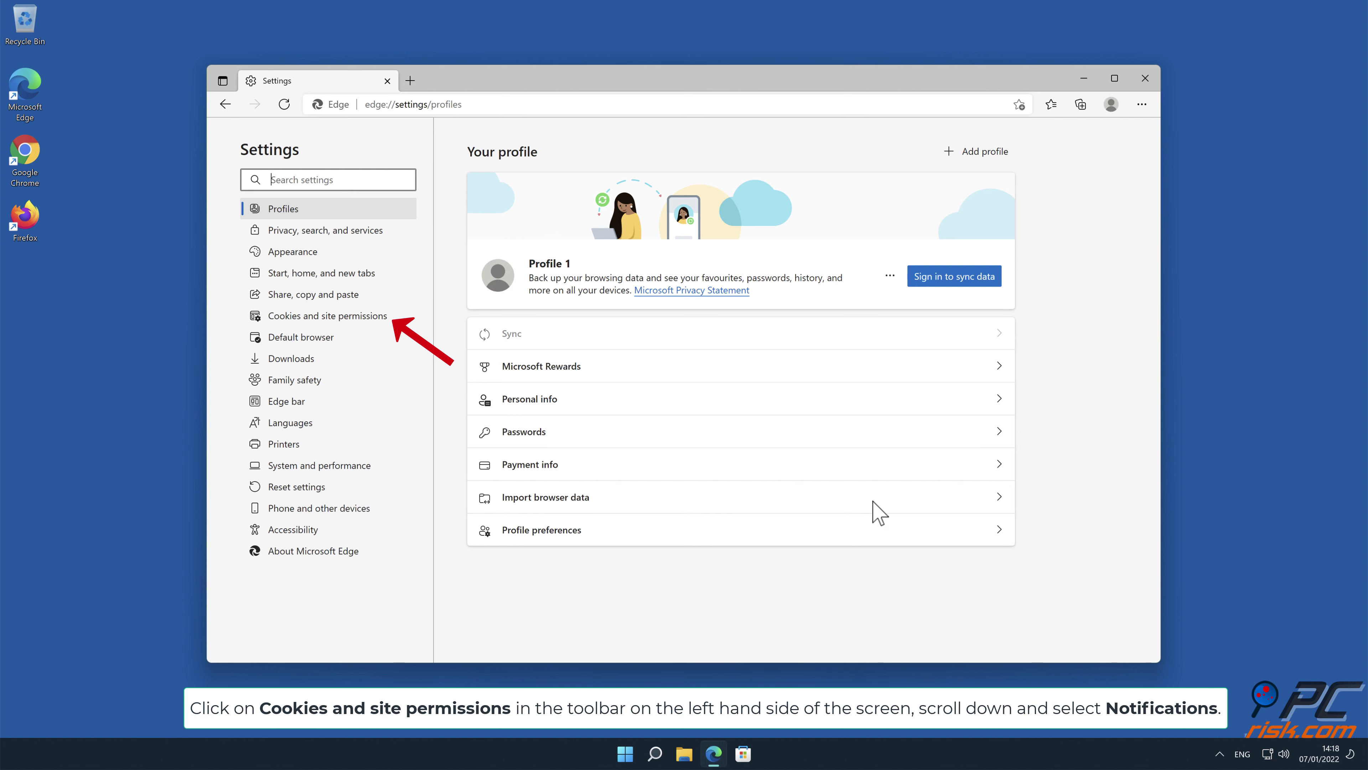
Go to Cookies and site permissions and open the Notifications permission list.
left_click(379, 324)
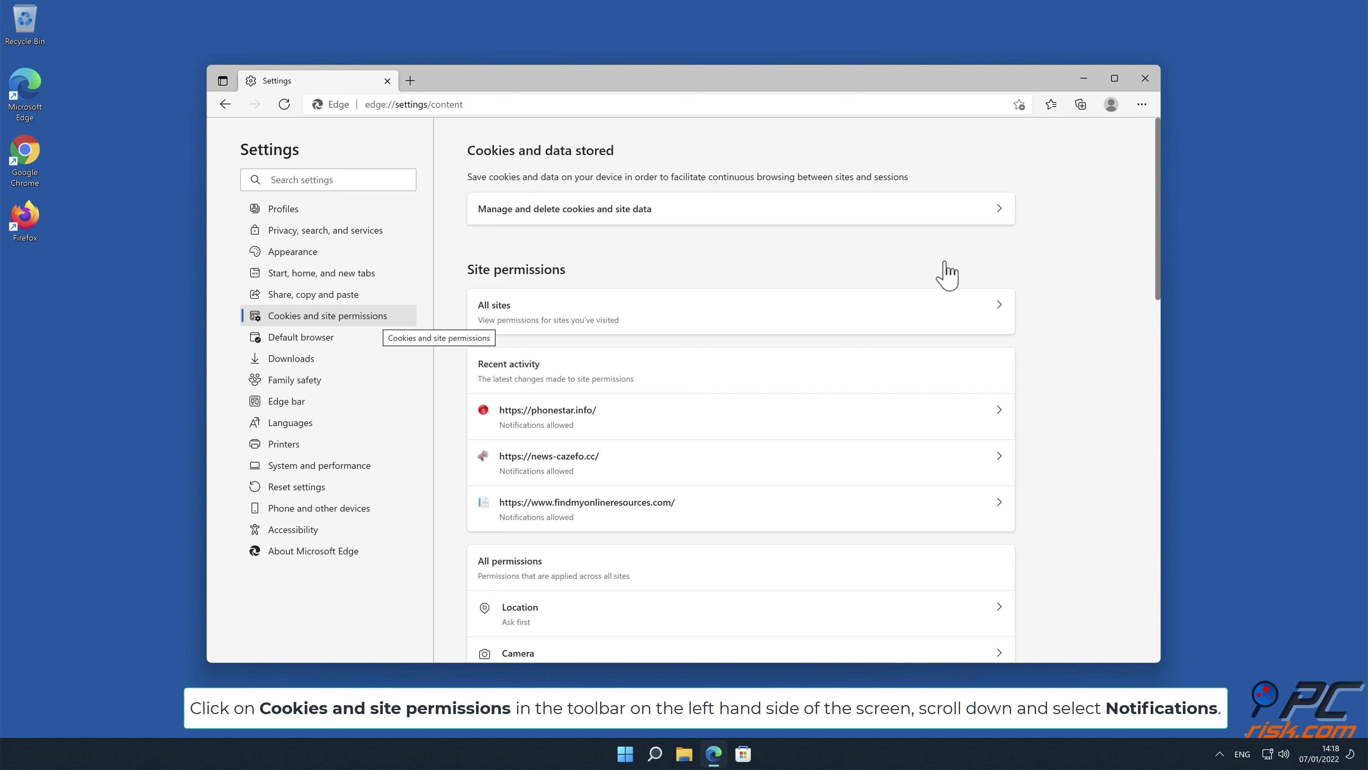
left_click_drag(1159, 229, 1166, 364)
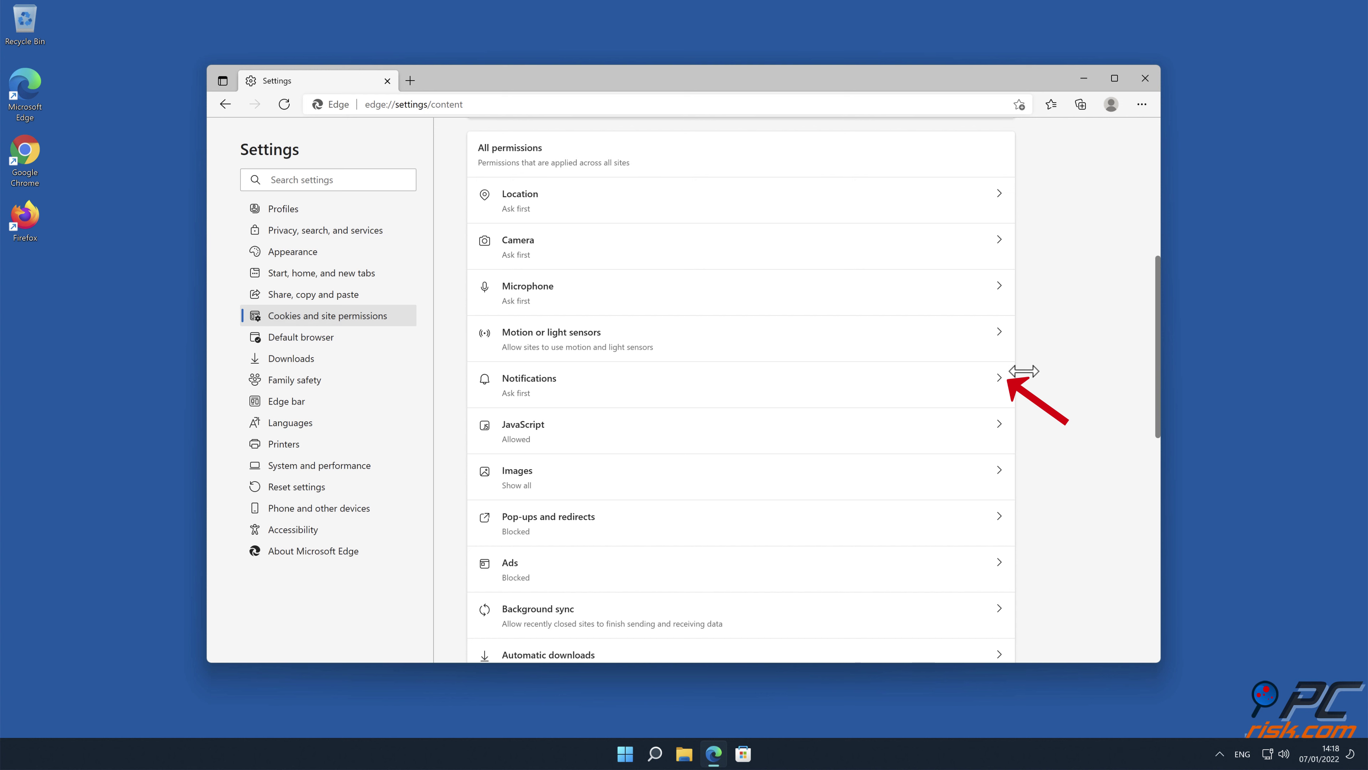
left_click(998, 382)
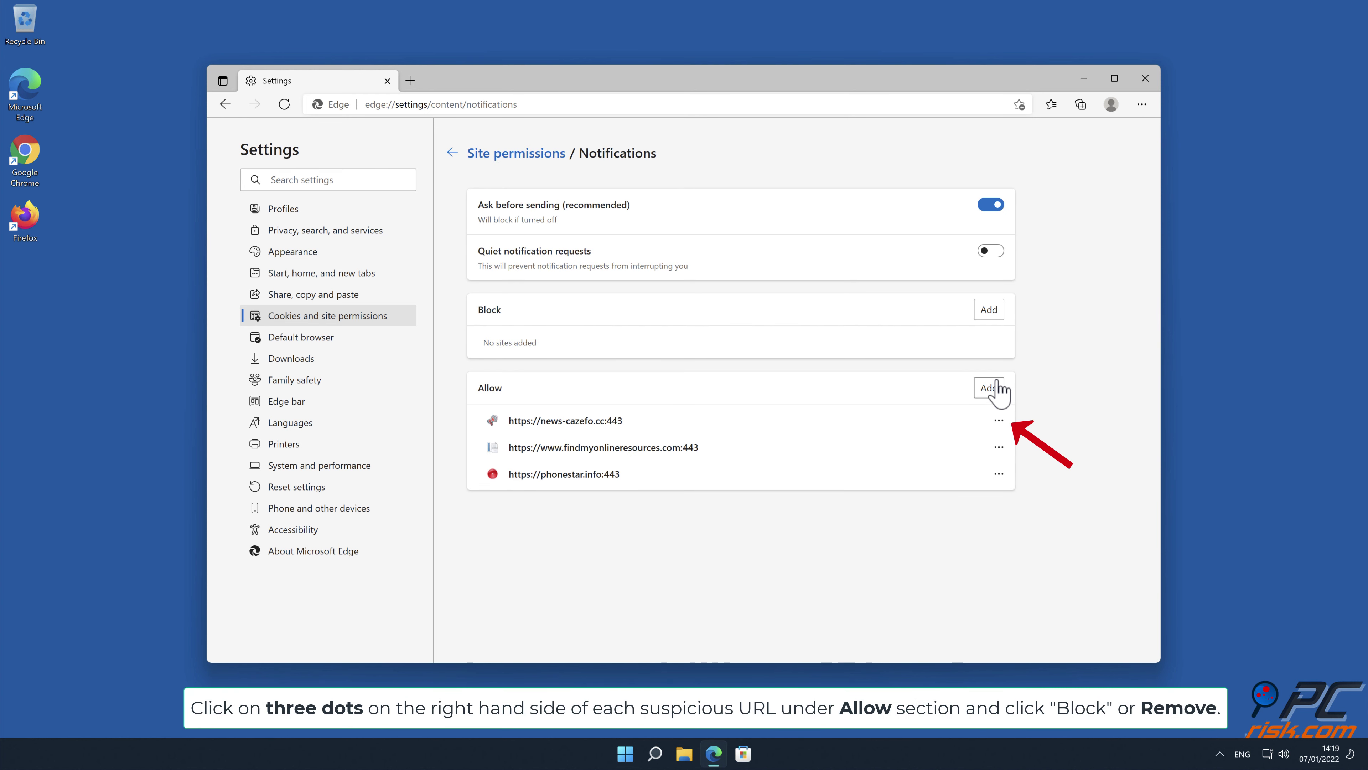
Remove news-cazefo.cc, findmyonlineresources.com and phonestar.info from Edge's allowed notifications, then close Edge.
left_click(999, 420)
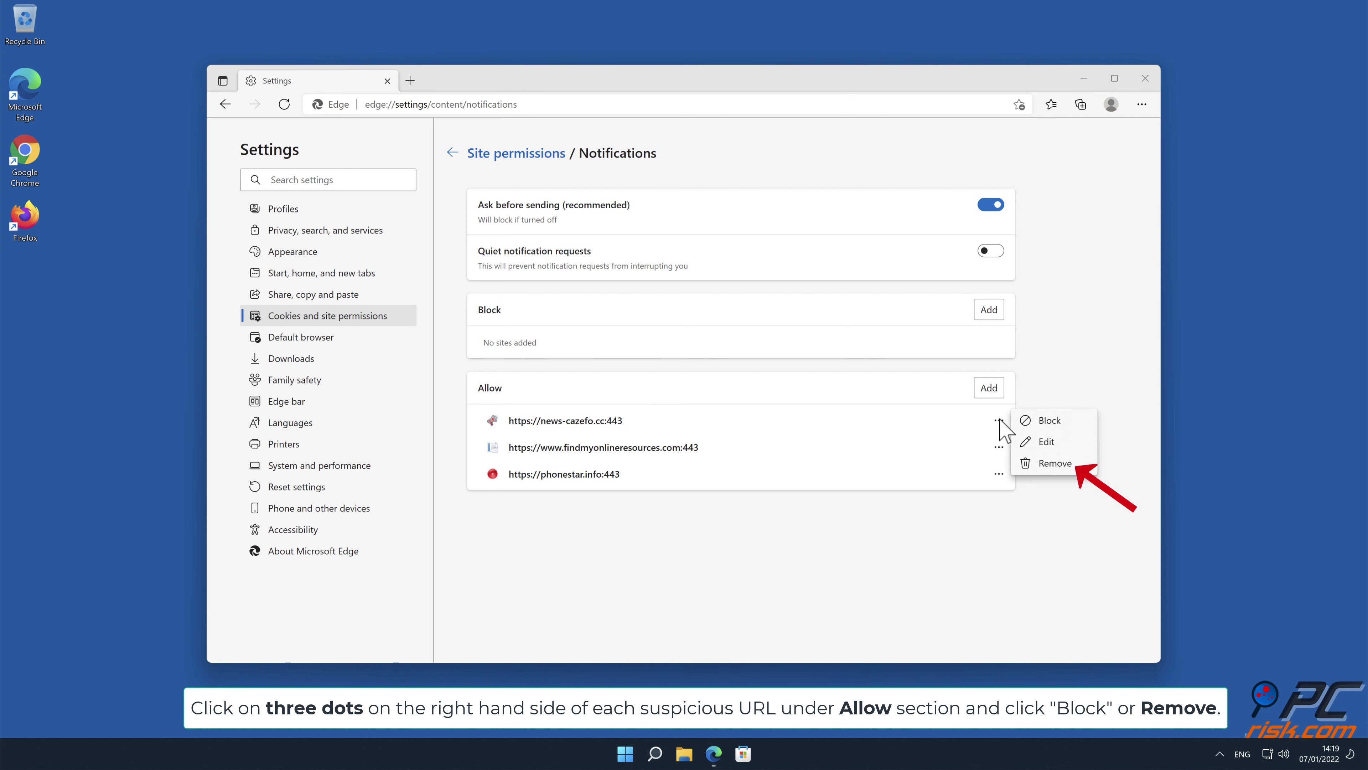
left_click(1055, 463)
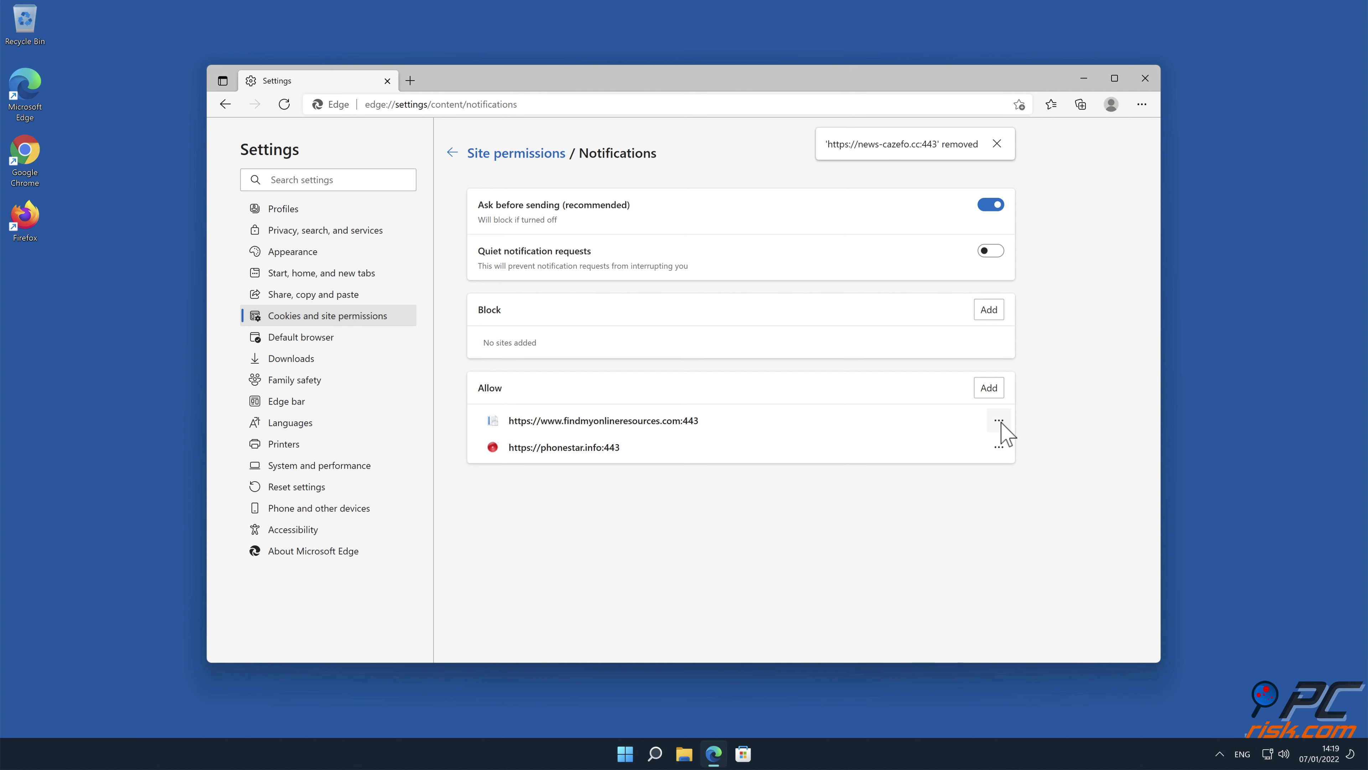
left_click(999, 421)
left_click(1055, 465)
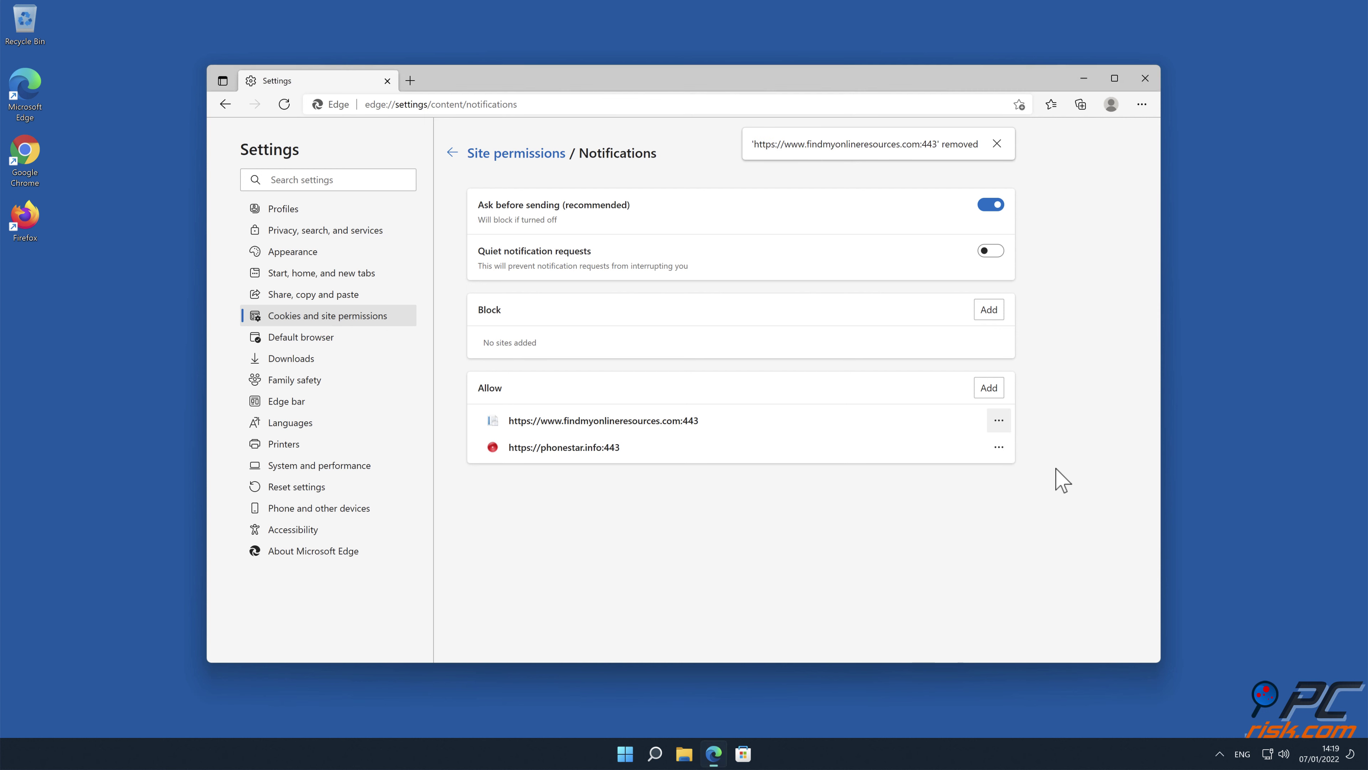
left_click(999, 421)
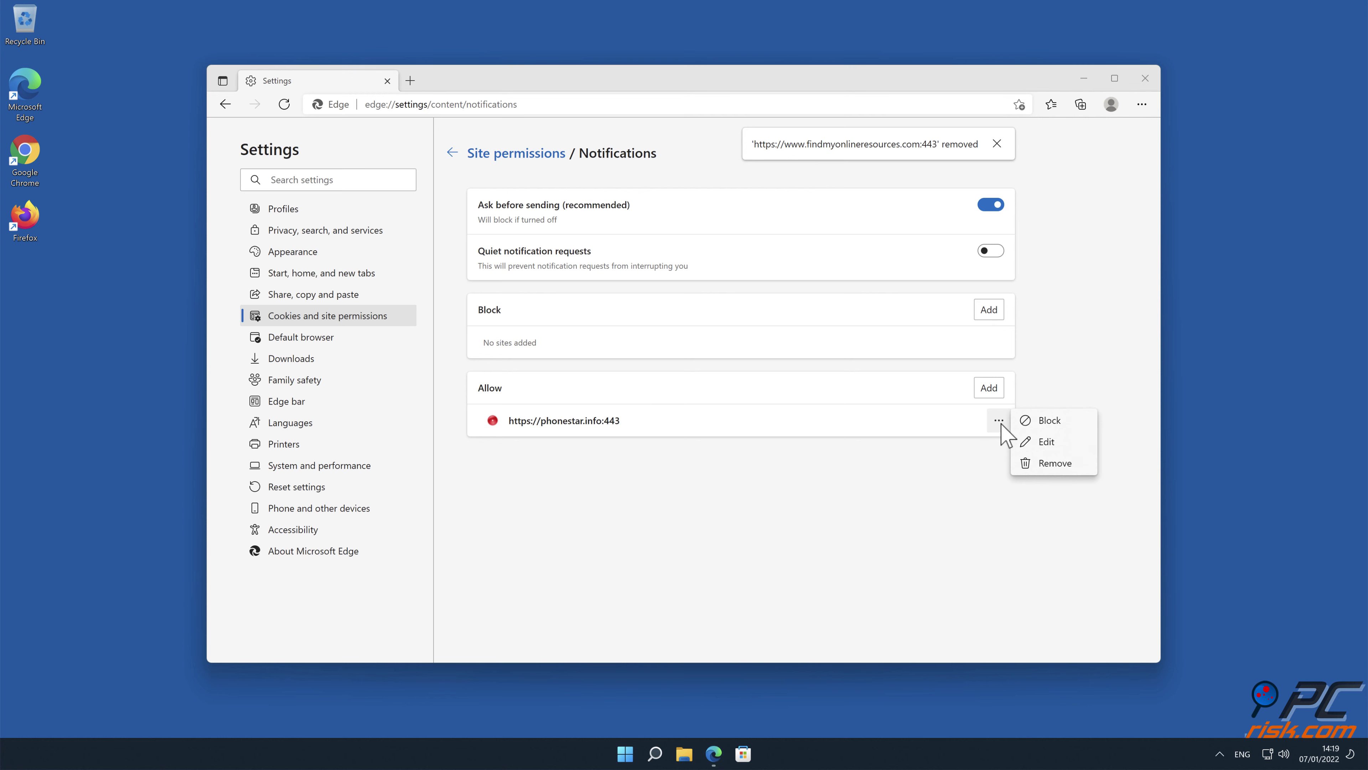
left_click(1045, 462)
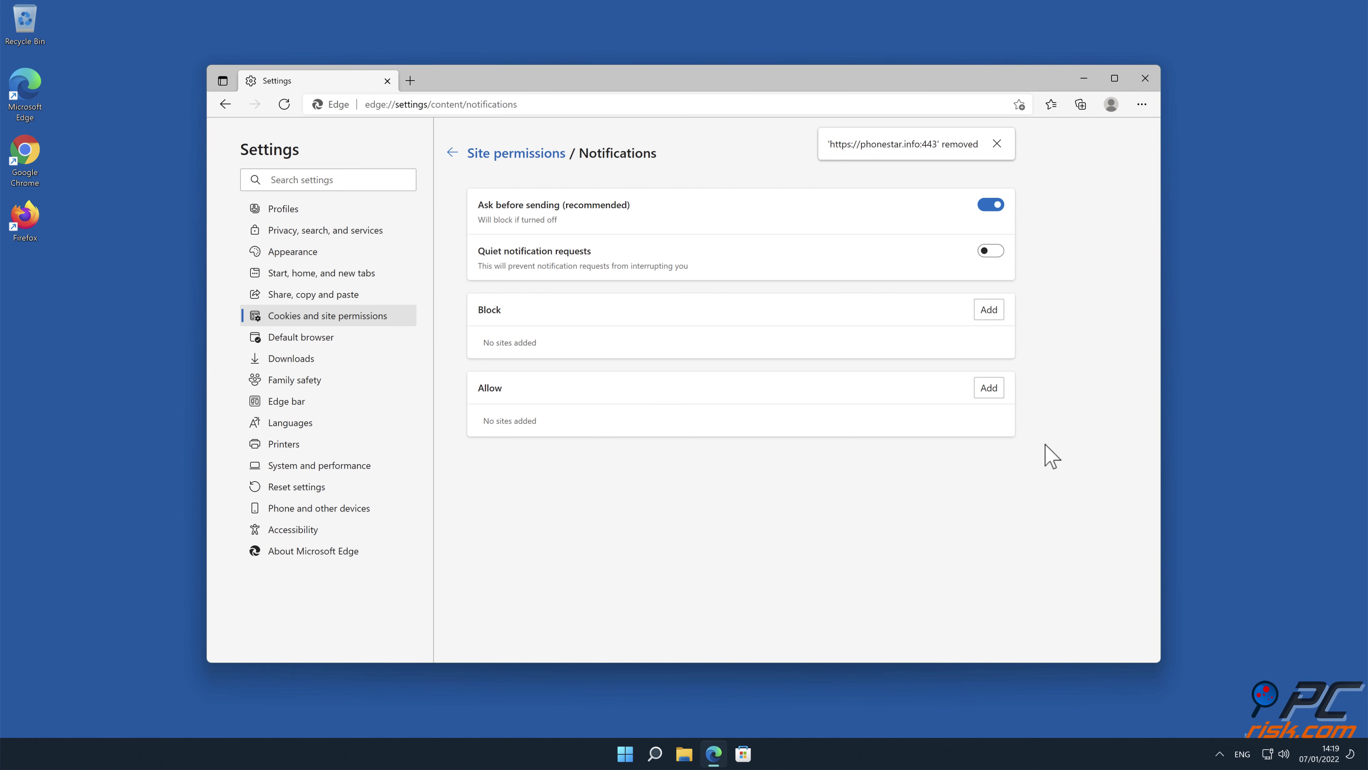
left_click(1148, 79)
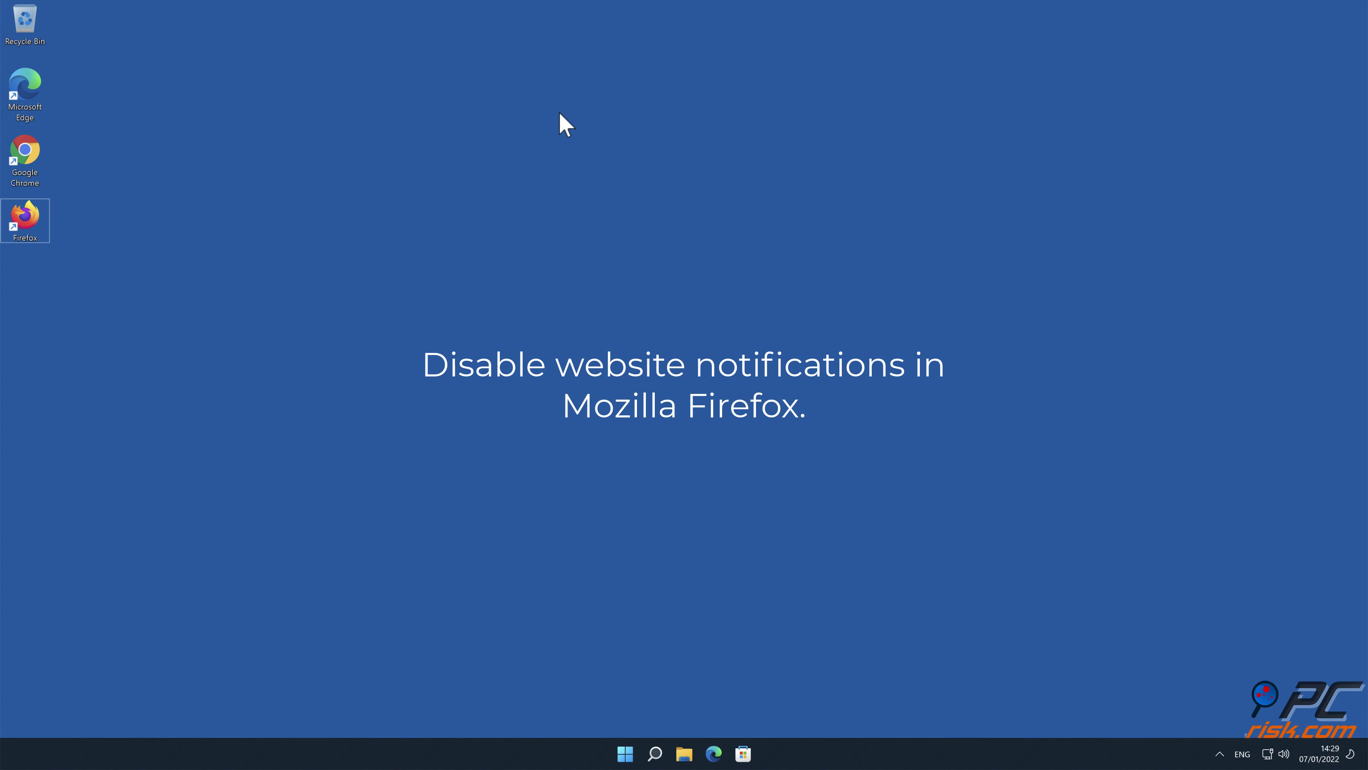
Launch Mozilla Firefox from the desktop and go to its Settings page.
double_click(20, 227)
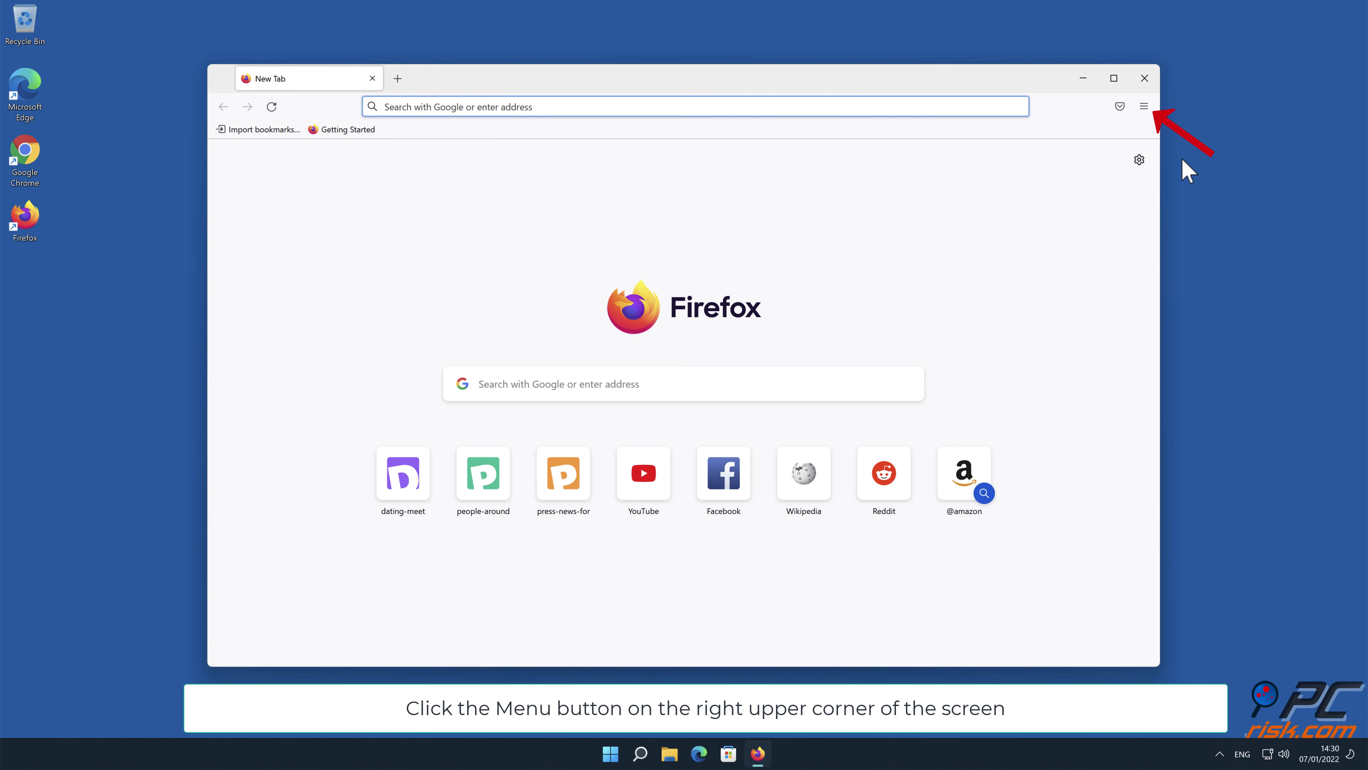
left_click(1144, 106)
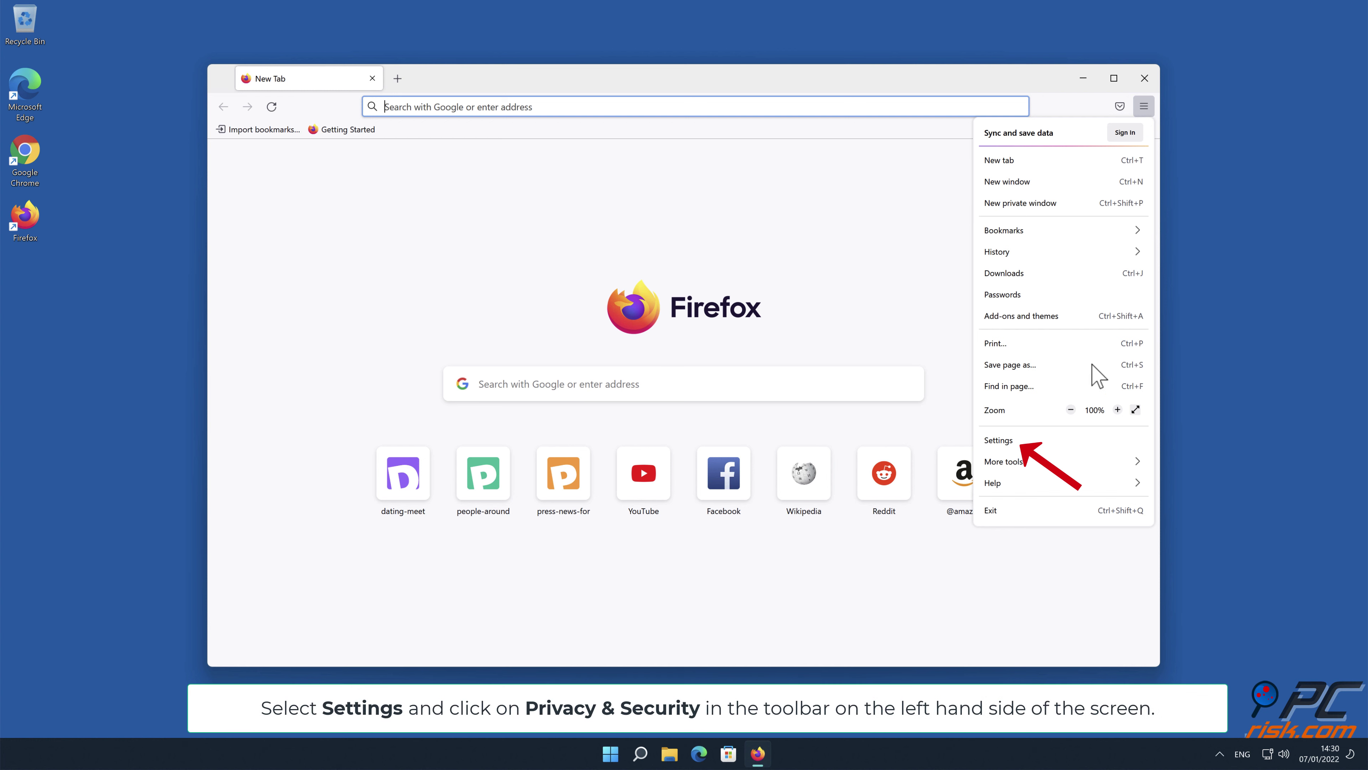
left_click(1072, 441)
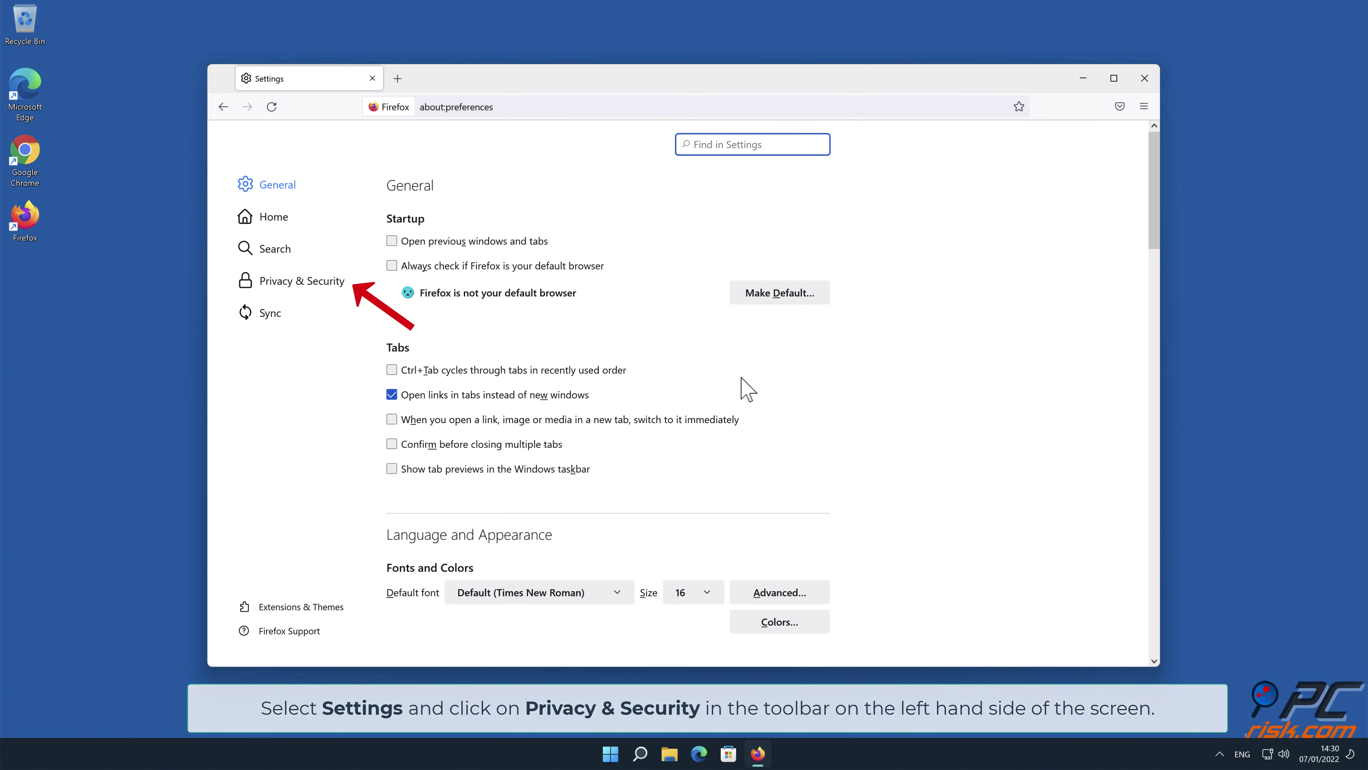
Under Privacy & Security, open the Notifications permission settings in the Permissions section.
left_click(320, 280)
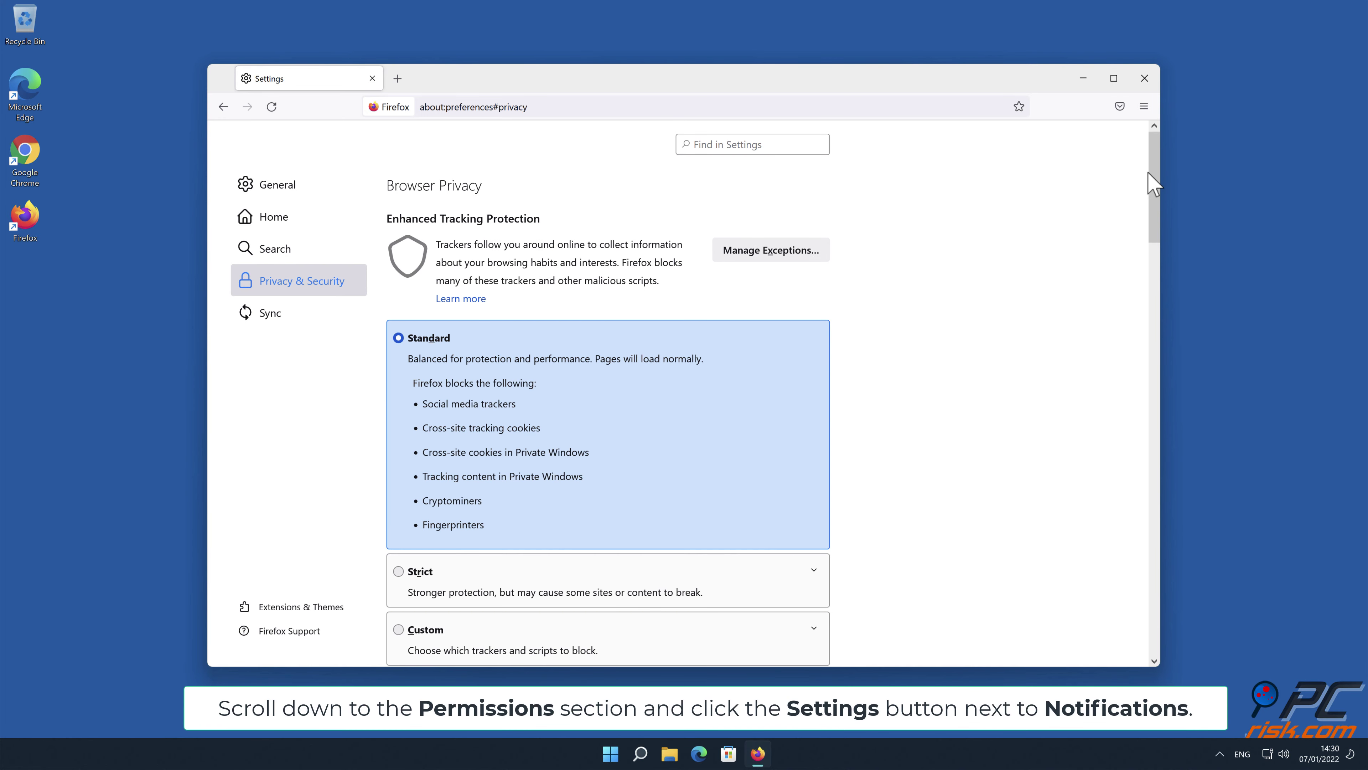
left_click_drag(1153, 184, 1158, 447)
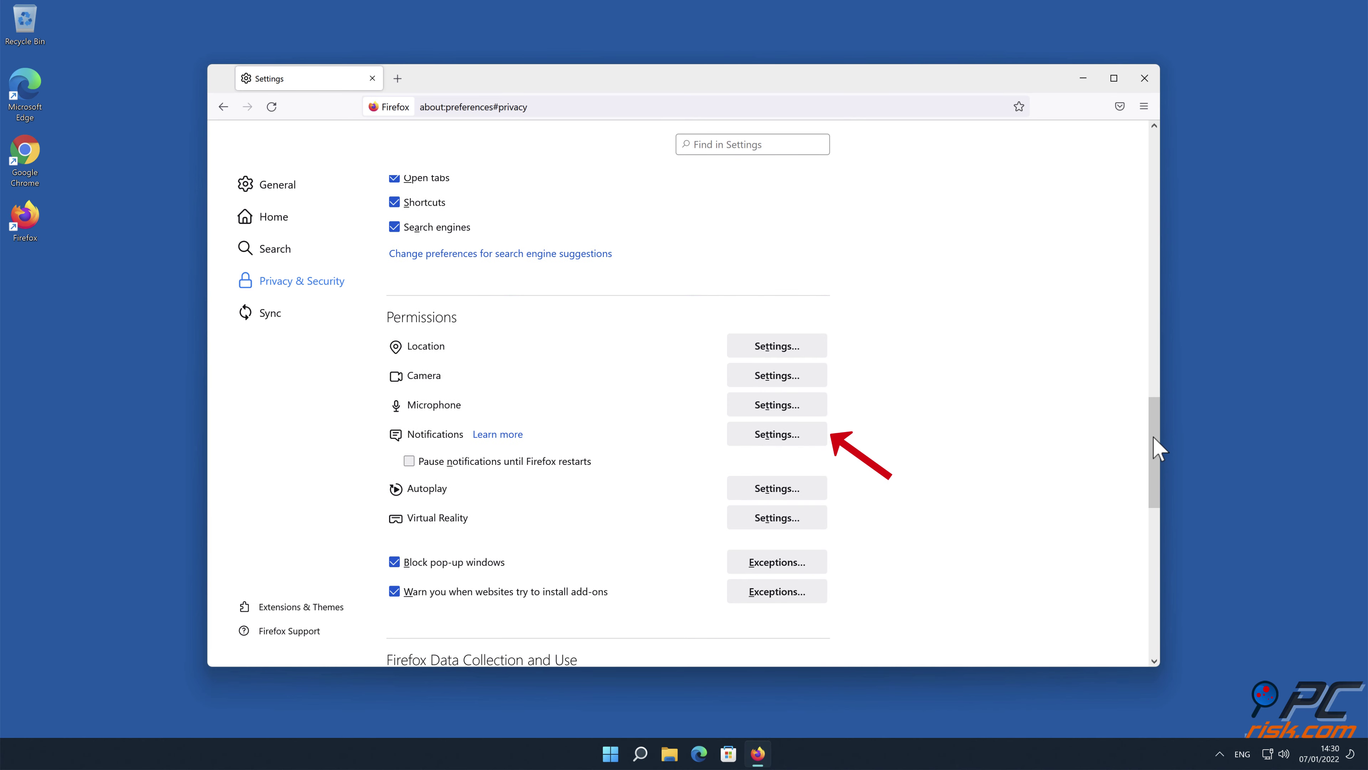
left_click(815, 439)
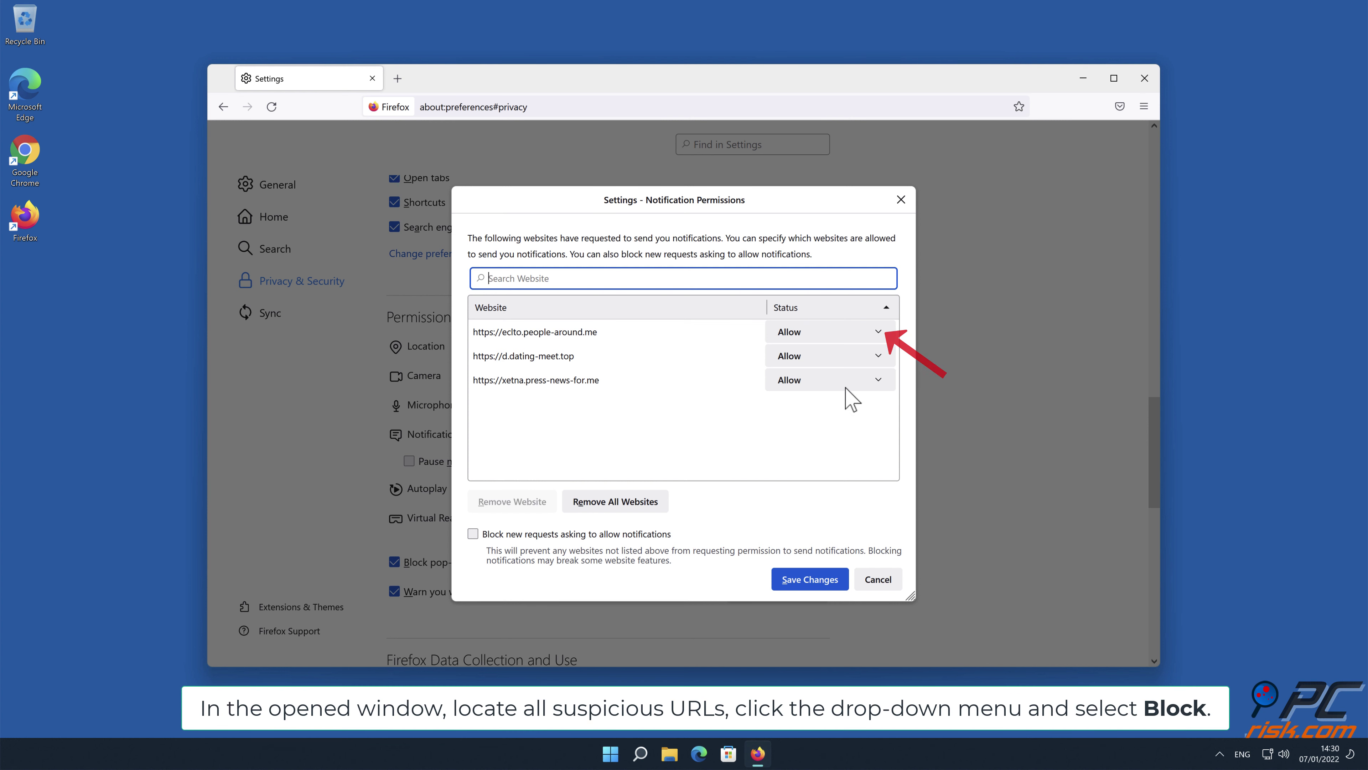
Expand the Status drop-down for eclto.people-around.me to show Allow and Block.
left_click(878, 332)
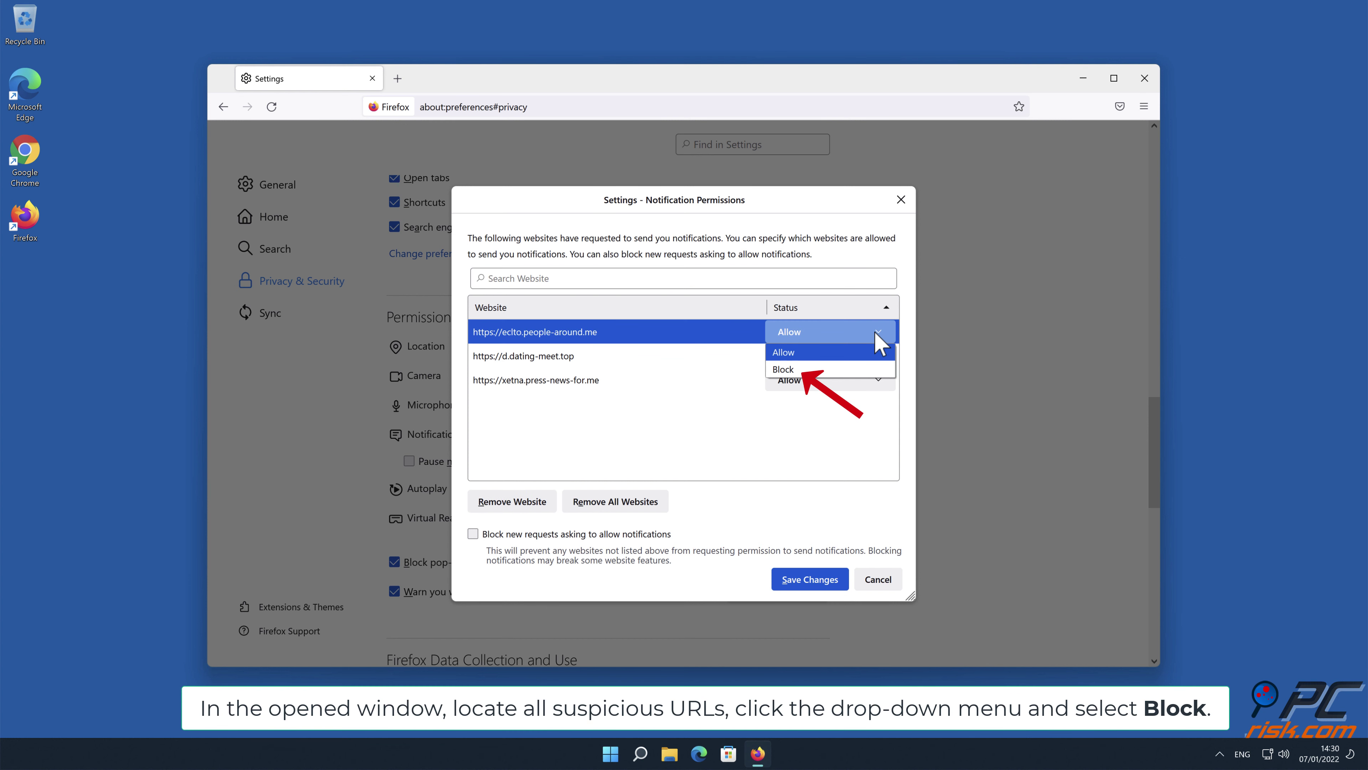